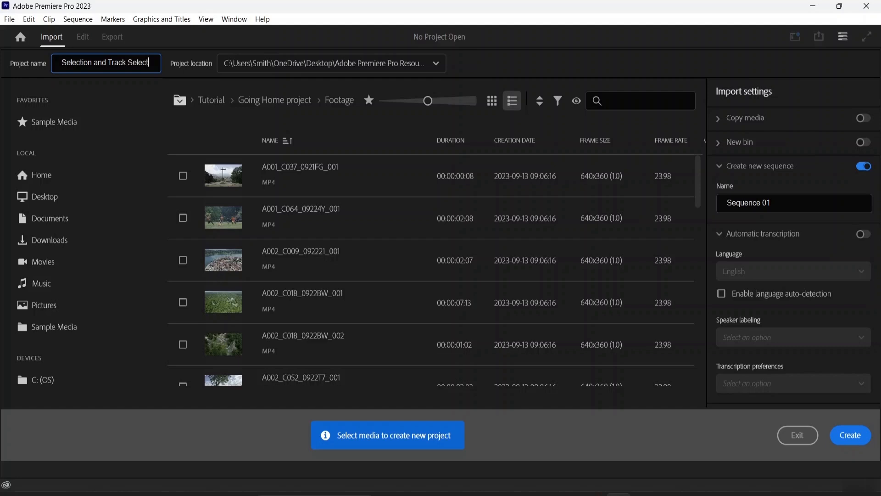
# Finish naming the project "Selection and Track Selection" and create it.
pyautogui.write('ion')
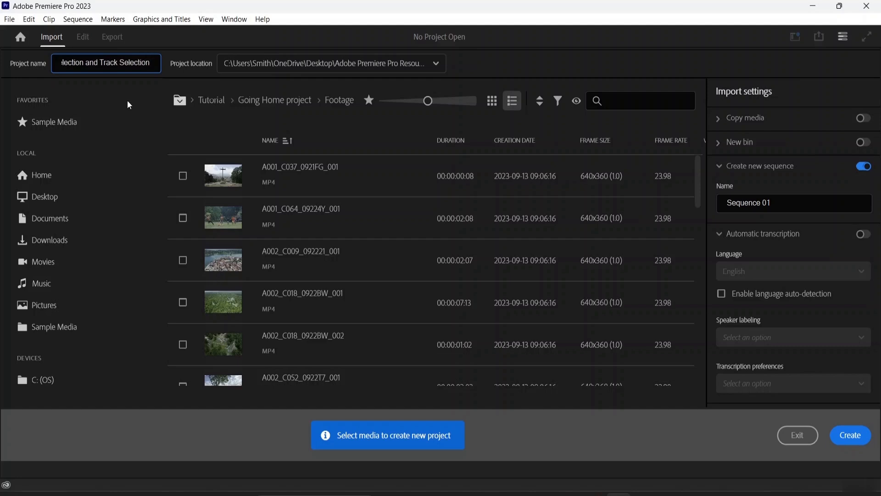
pyautogui.click(849, 441)
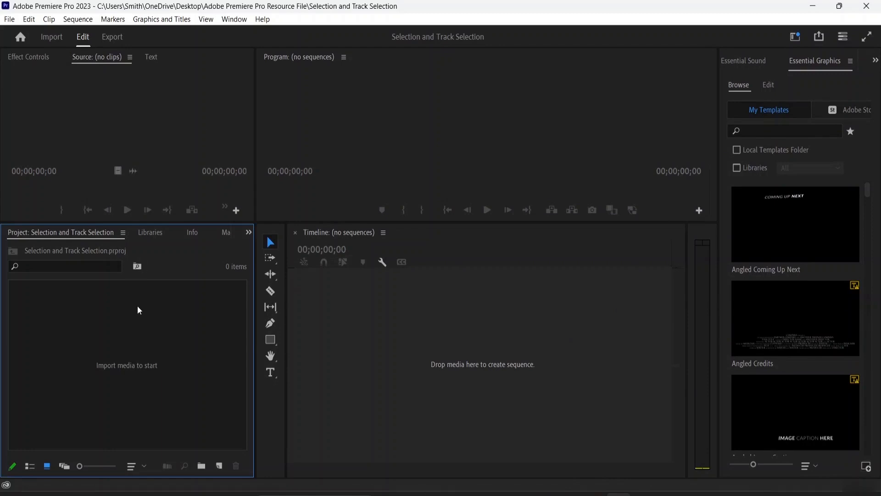
# Import all four video files from the Videos folder inside Adobe Premiere Pro Resource File.
pyautogui.doubleClick(122, 353)
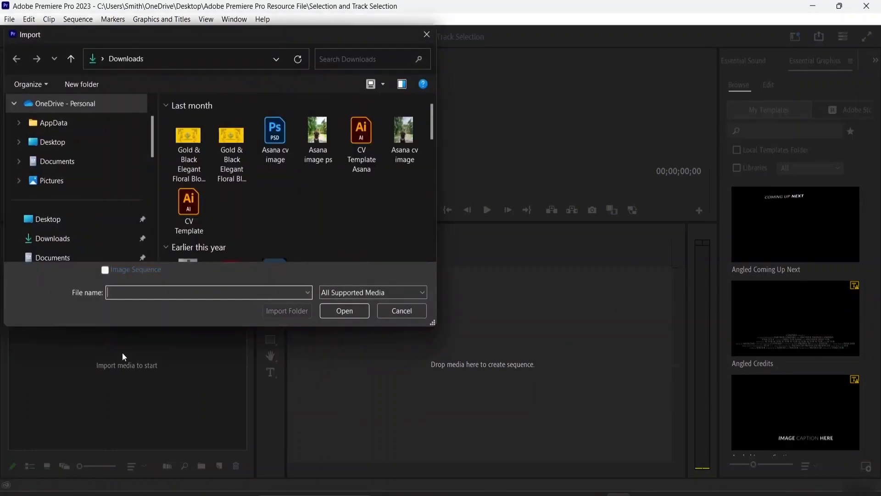
pyautogui.scroll(-3, 89, 230)
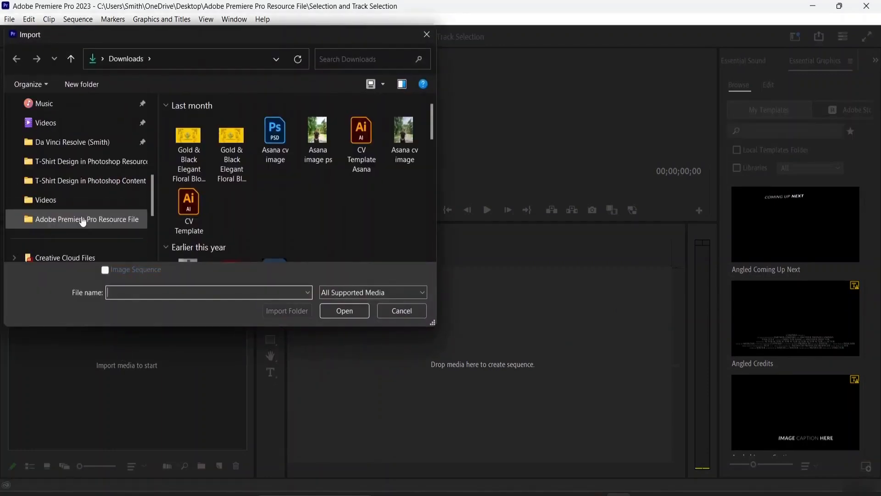
pyautogui.click(82, 221)
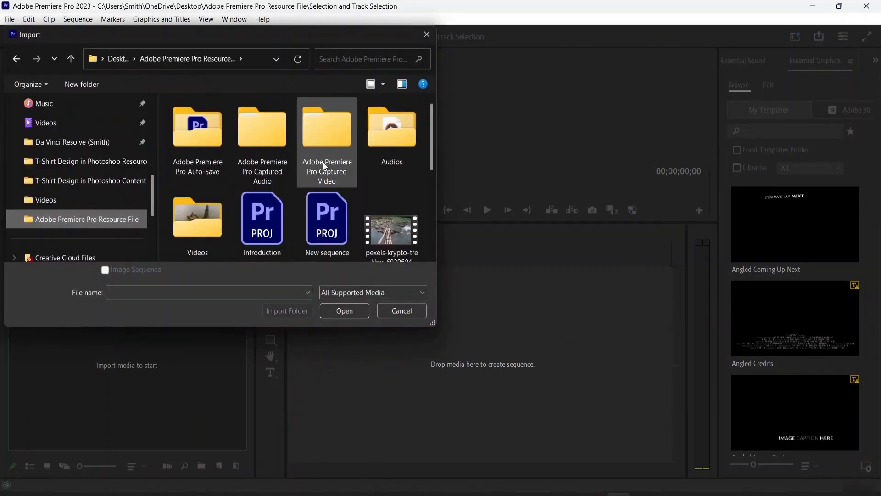
pyautogui.click(185, 218)
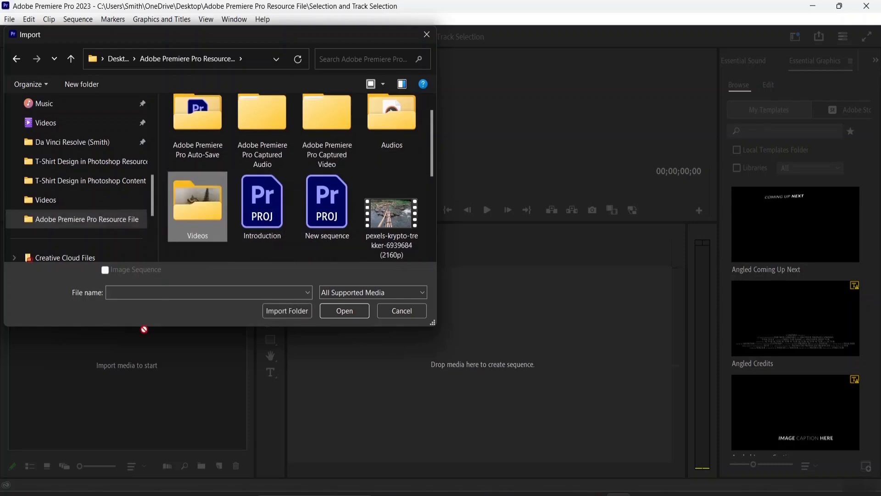
pyautogui.moveTo(197, 234); pyautogui.dragTo(106, 387)
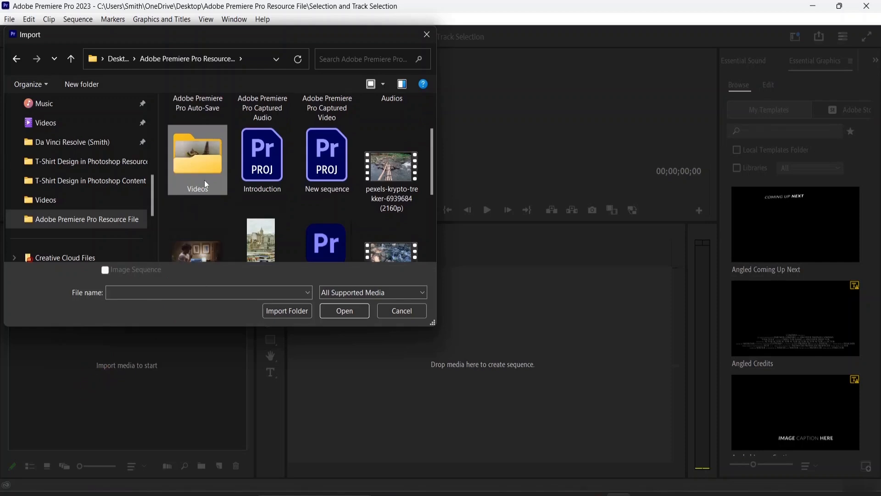
pyautogui.click(350, 310)
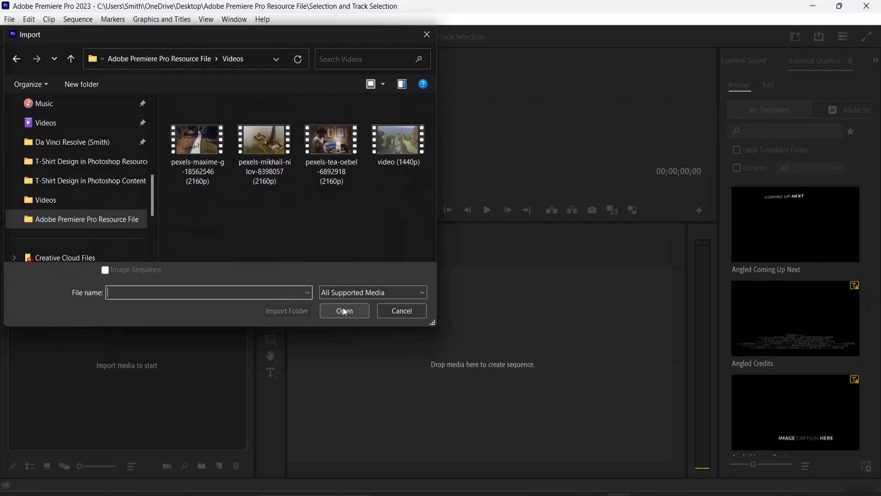
pyautogui.moveTo(412, 199); pyautogui.dragTo(173, 117)
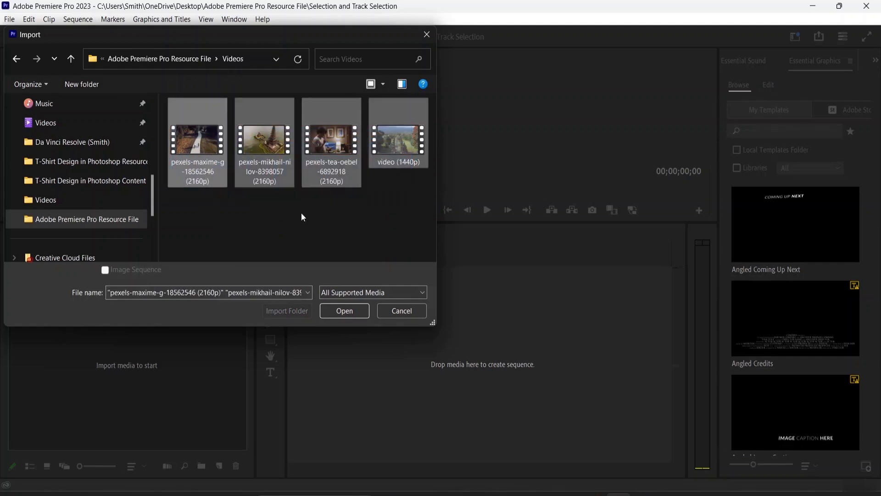
pyautogui.click(346, 309)
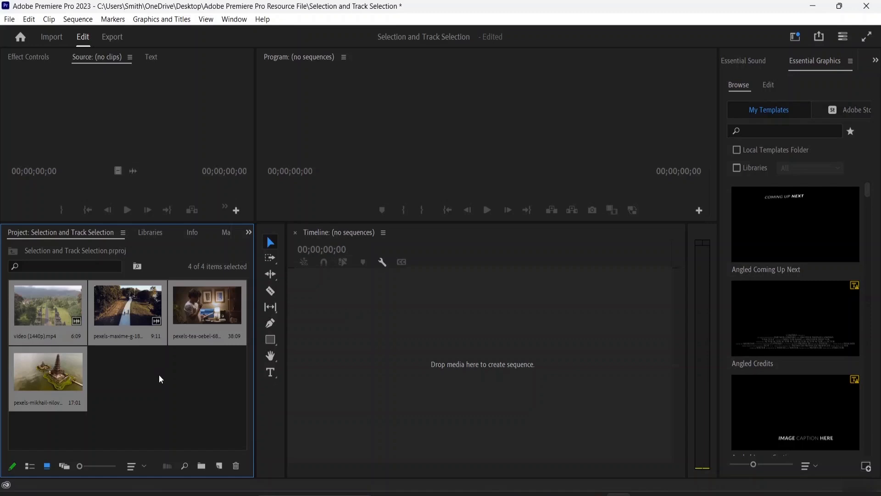
pyautogui.click(151, 394)
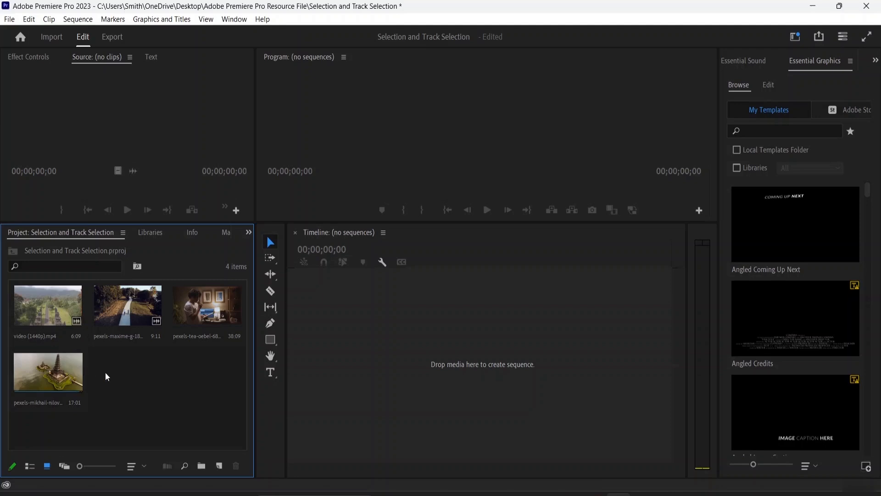
# Create a sequence from video (1440p).mp4 and append the pexels-tea-oebel clip directly after it on V1.
pyautogui.click(61, 310)
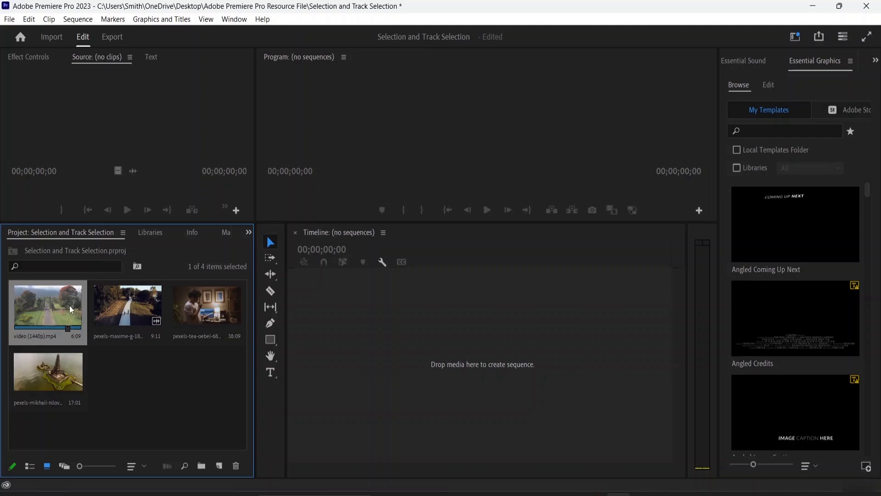
pyautogui.moveTo(29, 308); pyautogui.dragTo(317, 331)
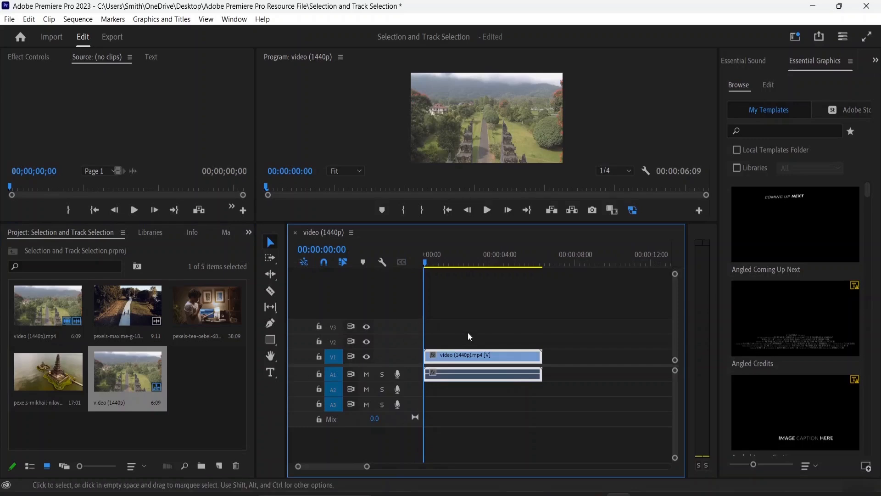
pyautogui.moveTo(206, 310); pyautogui.dragTo(546, 363)
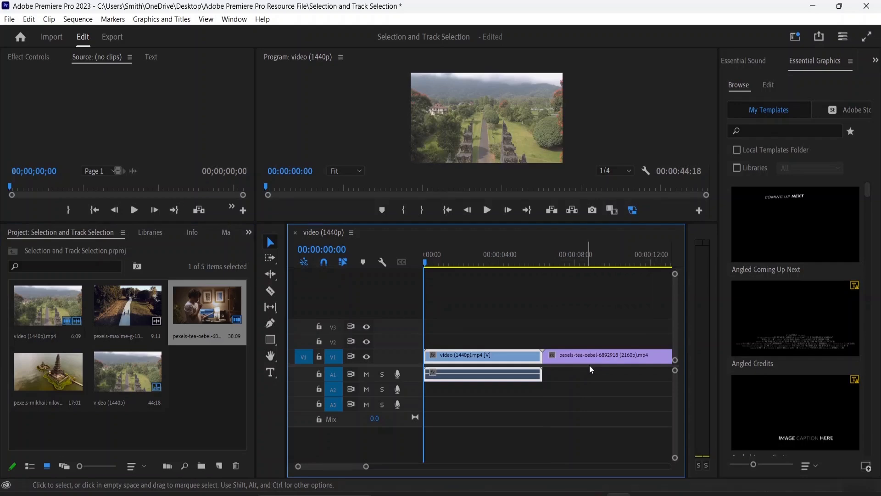
pyautogui.press('\\')
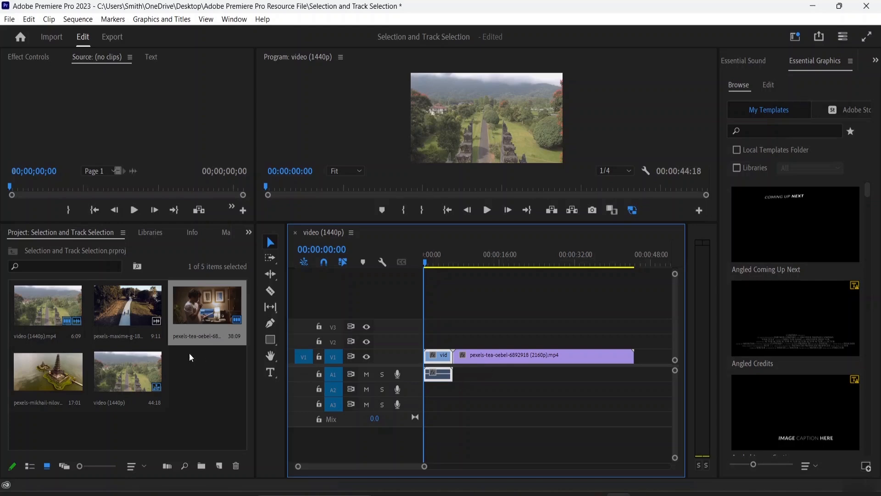
# Stack the pexels-maxime clip on V2 and another copy of video (1440p).mp4 on V3 at the sequence start.
pyautogui.click(145, 320)
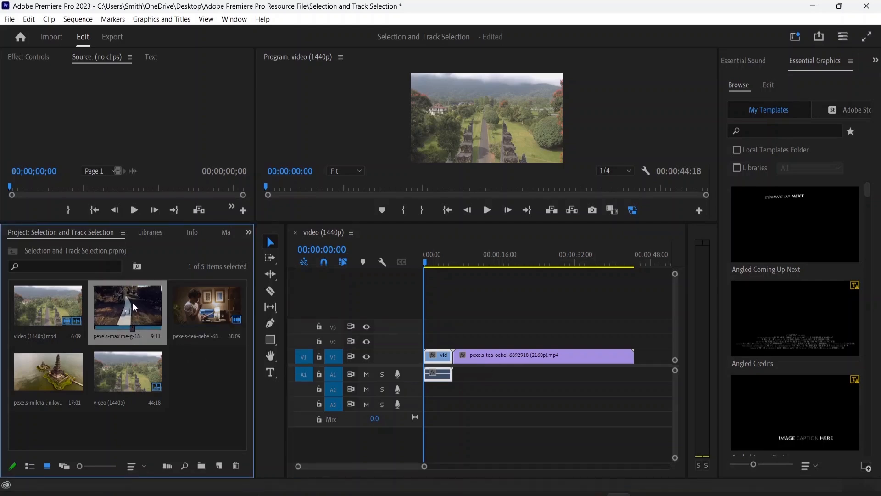
pyautogui.moveTo(135, 307); pyautogui.dragTo(427, 344)
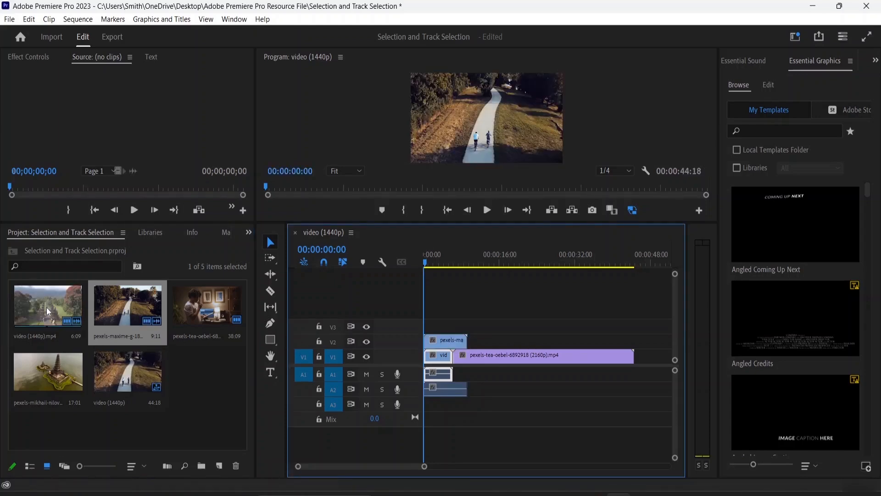
pyautogui.moveTo(49, 305); pyautogui.dragTo(428, 327)
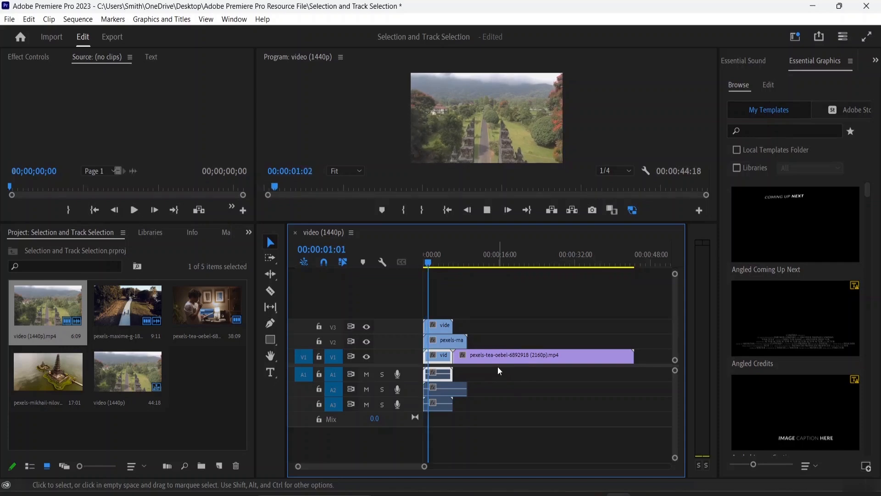
# Select the clip on V3 and preview the opening seconds of the stacked sequence from its start.
pyautogui.press('space')
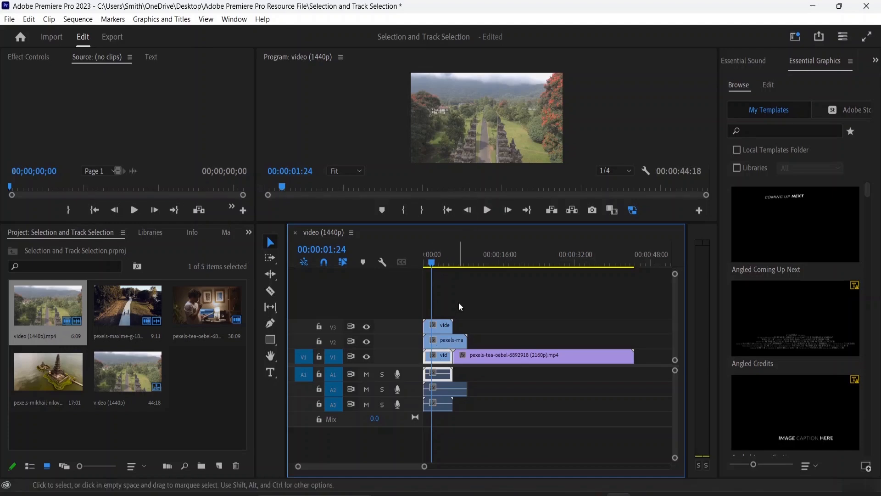
pyautogui.click(441, 329)
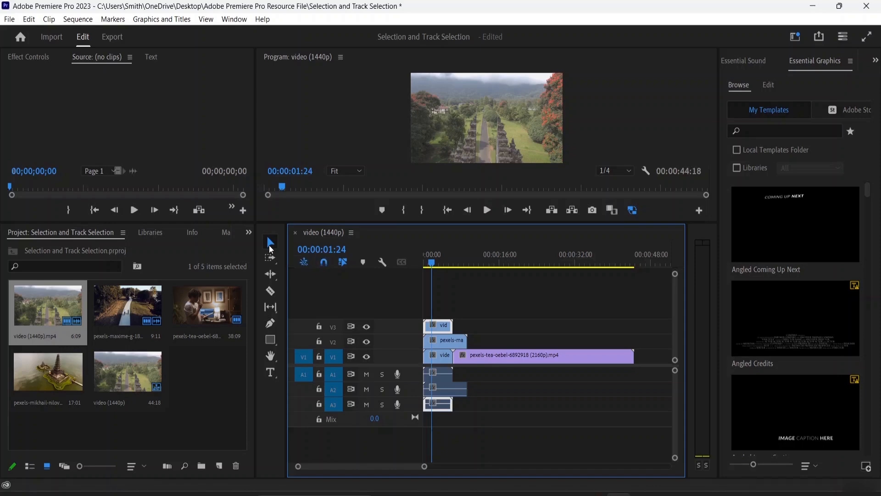
pyautogui.moveTo(429, 262); pyautogui.dragTo(414, 266)
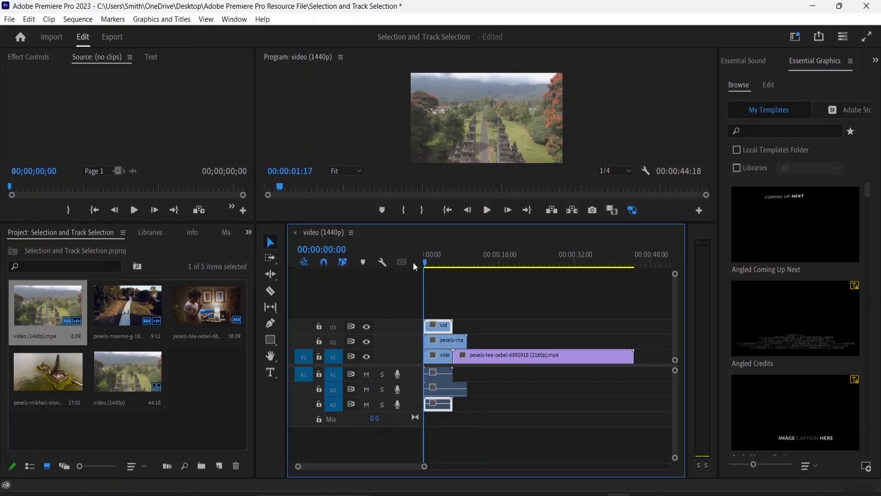
pyautogui.press('space')
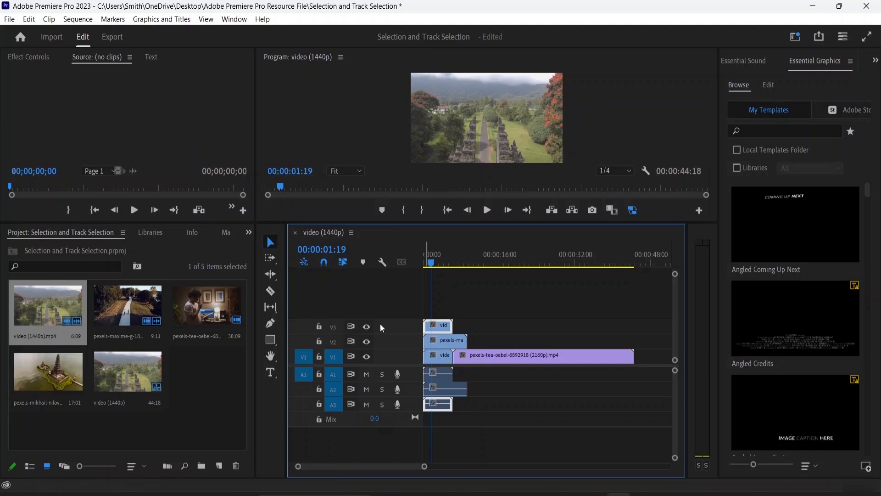
# Toggle the output of track V3 off and on to compare it with the clip beneath.
pyautogui.click(366, 327)
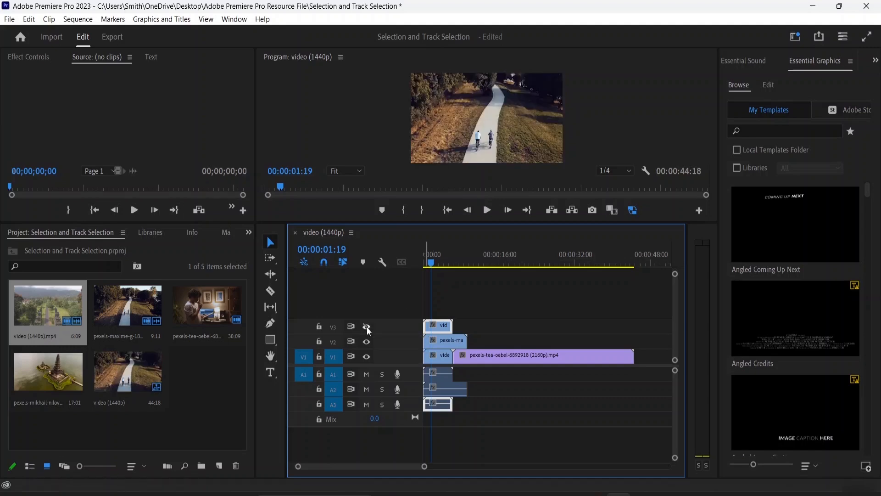
pyautogui.click(367, 327)
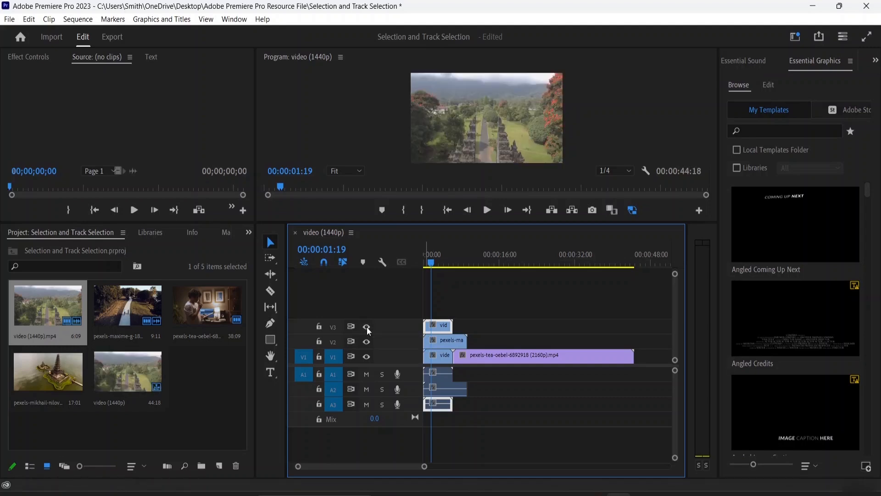
pyautogui.click(367, 327)
pyautogui.click(367, 326)
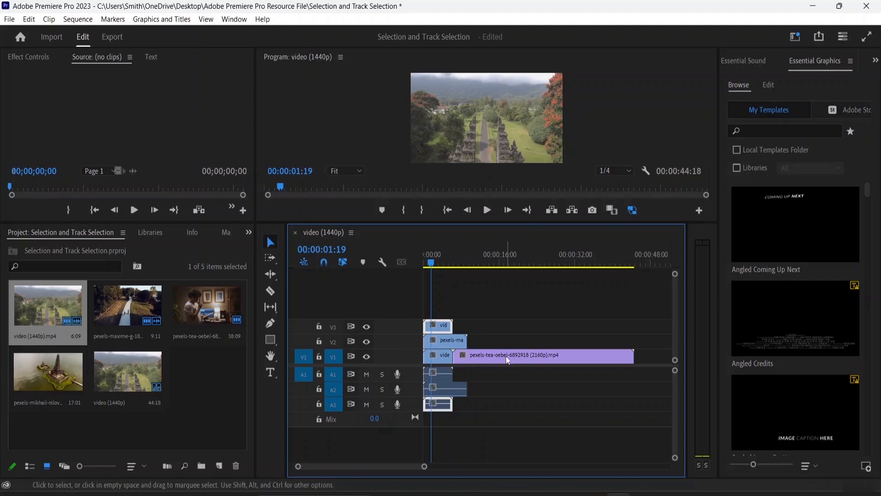
# Select the pexels-tea-oebel clip alone, clear the selection, and select all clips on every video and audio track.
pyautogui.moveTo(509, 361)
pyautogui.mouseDown()
pyautogui.moveTo(551, 355)
pyautogui.moveTo(512, 358)
pyautogui.mouseUp()
pyautogui.click(485, 327)
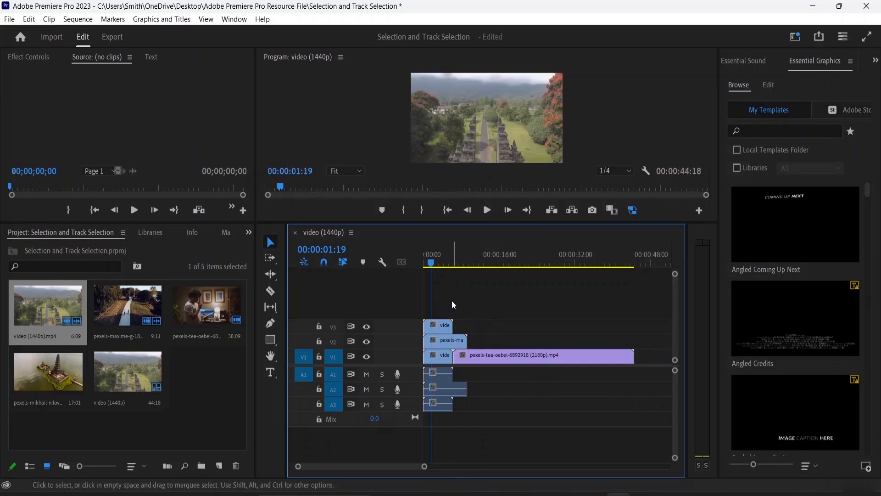
pyautogui.moveTo(438, 294); pyautogui.dragTo(570, 428)
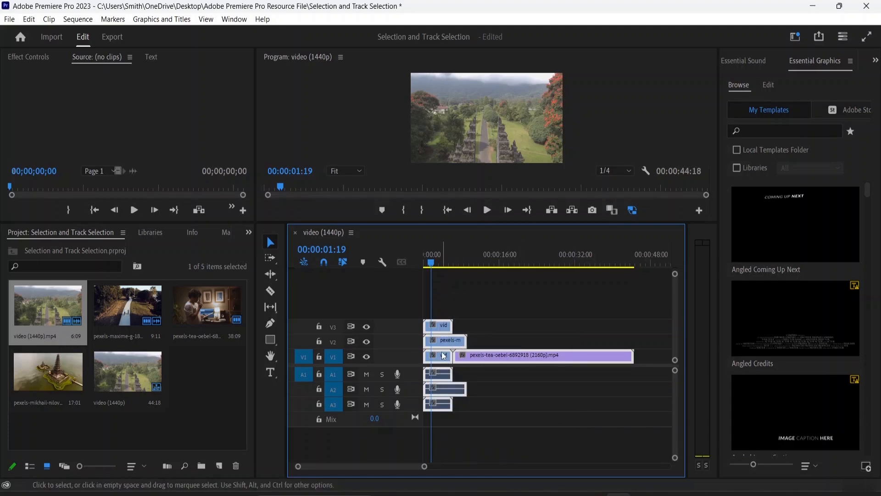
pyautogui.moveTo(444, 363)
pyautogui.mouseDown()
pyautogui.moveTo(507, 365)
pyautogui.moveTo(435, 363)
pyautogui.mouseUp()
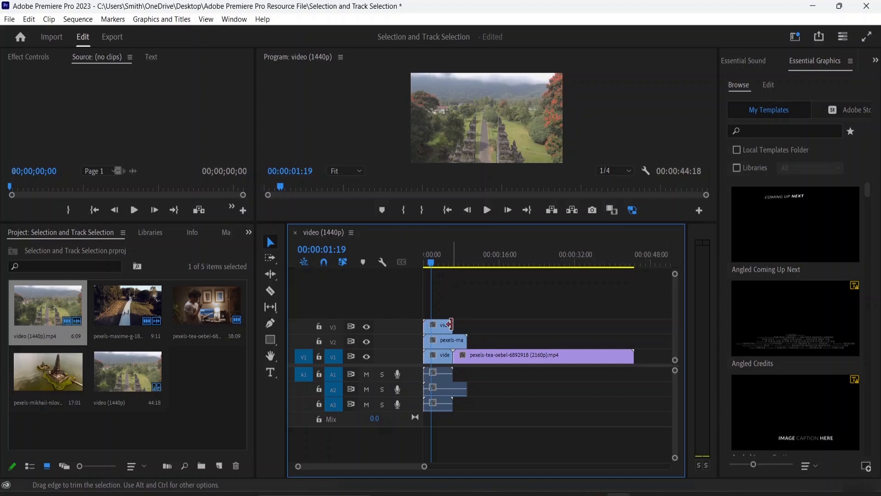
# Try trimming the end of the V3 clip inward and extend it back to its full length.
pyautogui.moveTo(455, 324); pyautogui.dragTo(444, 324)
pyautogui.moveTo(451, 326); pyautogui.dragTo(473, 327)
# Trim the end of the pexels-tea-oebel clip on V1 so it lasts about 19 seconds.
pyautogui.click(512, 361)
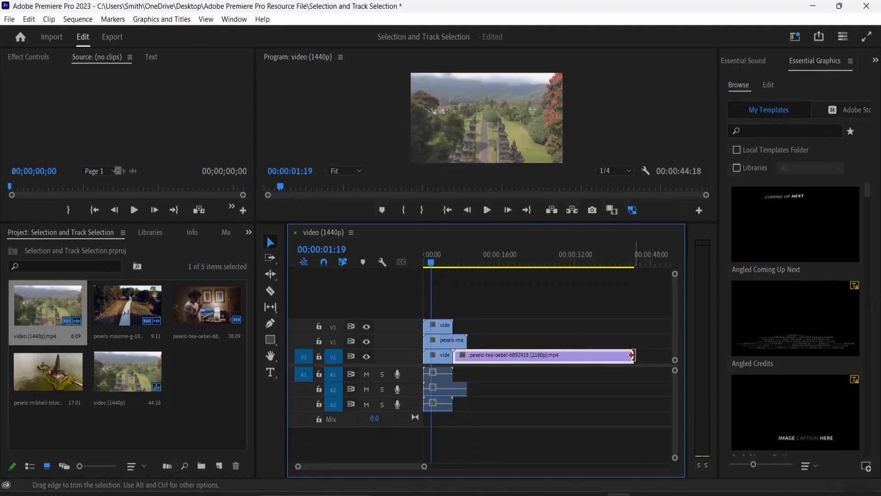
pyautogui.moveTo(633, 355); pyautogui.dragTo(542, 345)
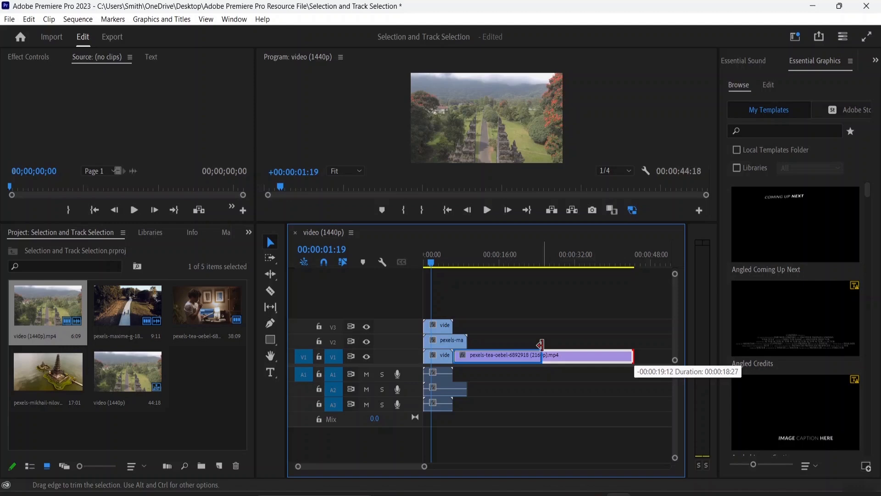
pyautogui.moveTo(541, 345); pyautogui.dragTo(544, 348)
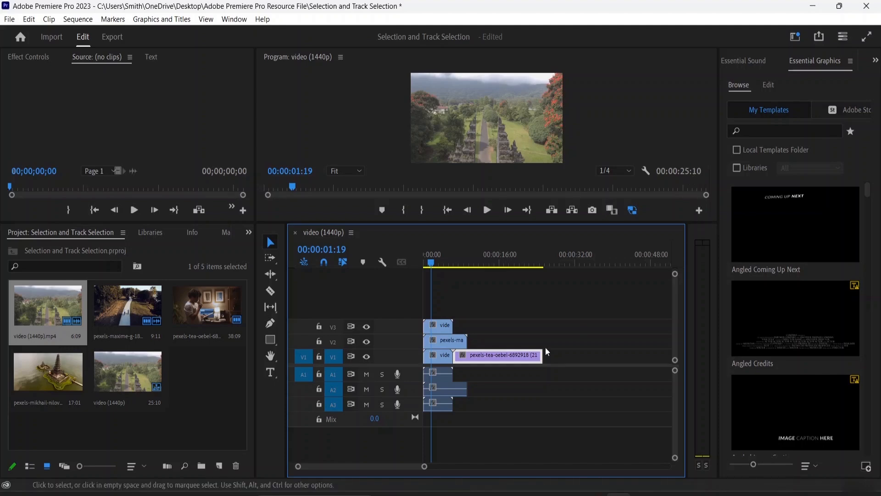
# Select the V3 and V2 clips in turn, finishing with the V3 clip and its linked audio on A3.
pyautogui.click(438, 324)
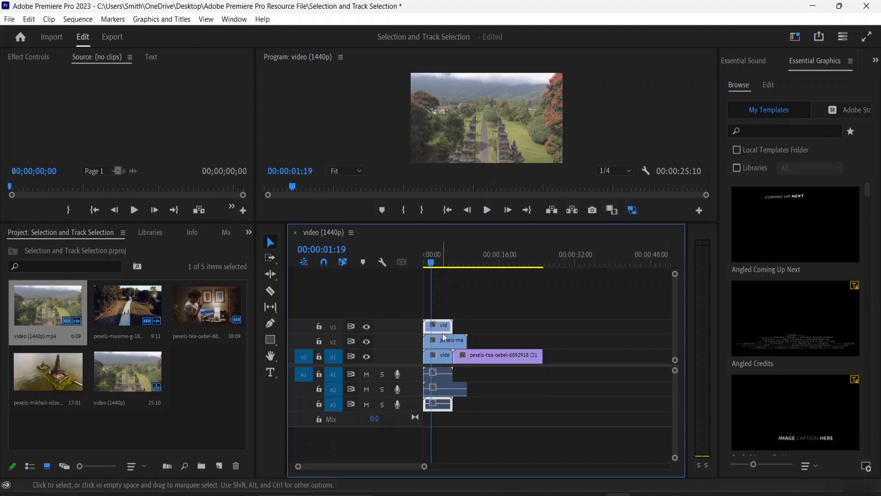
pyautogui.click(442, 345)
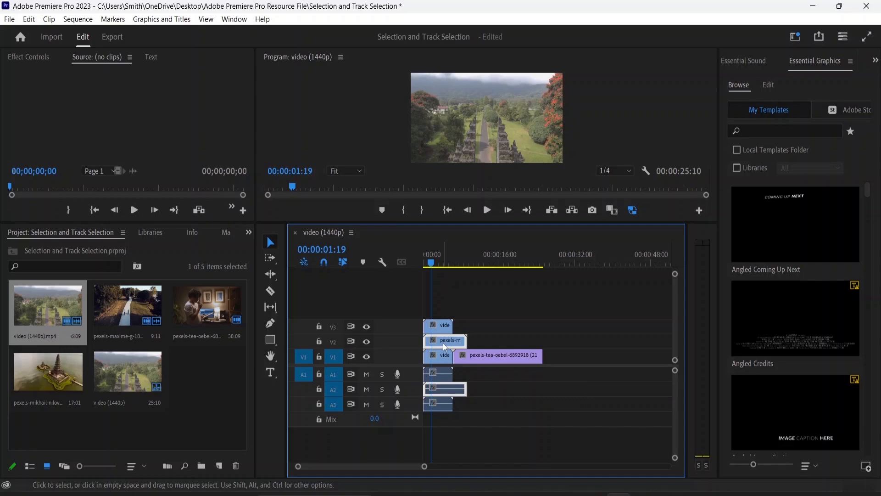
pyautogui.click(442, 326)
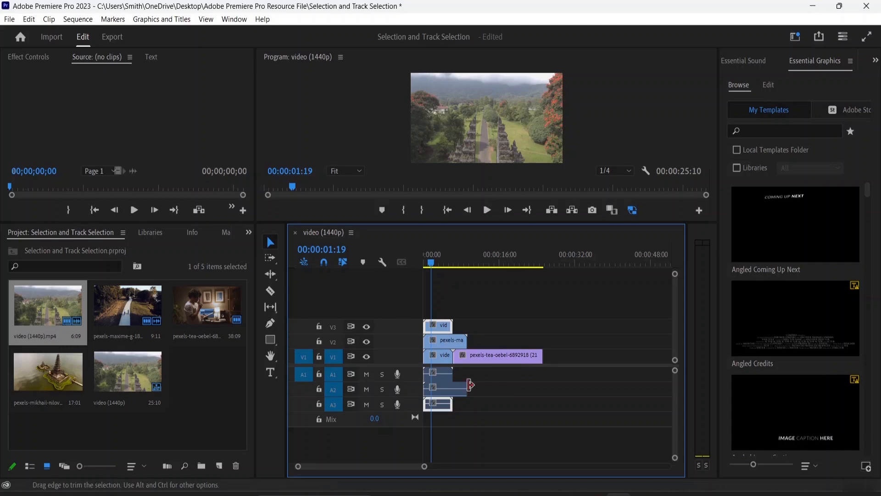
pyautogui.click(511, 406)
pyautogui.click(443, 406)
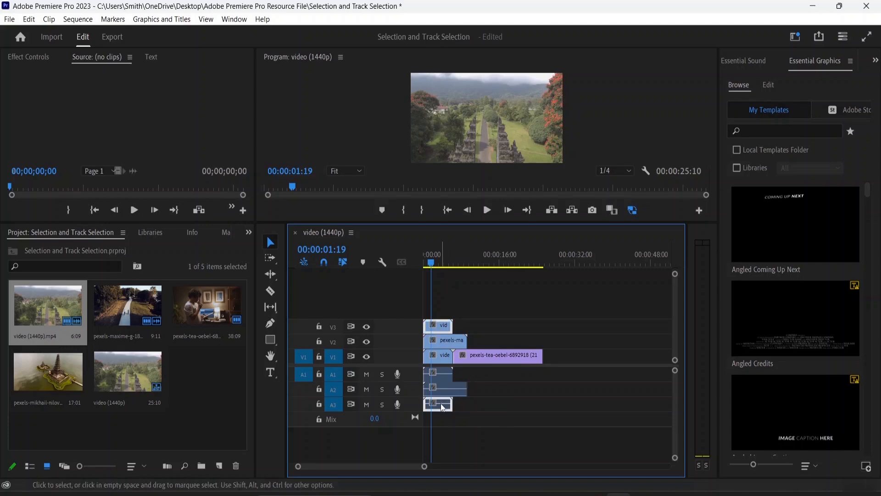
# Unlink the V3 clip from its audio, select each part on its own, and delete the audio on A3.
pyautogui.rightClick(442, 324)
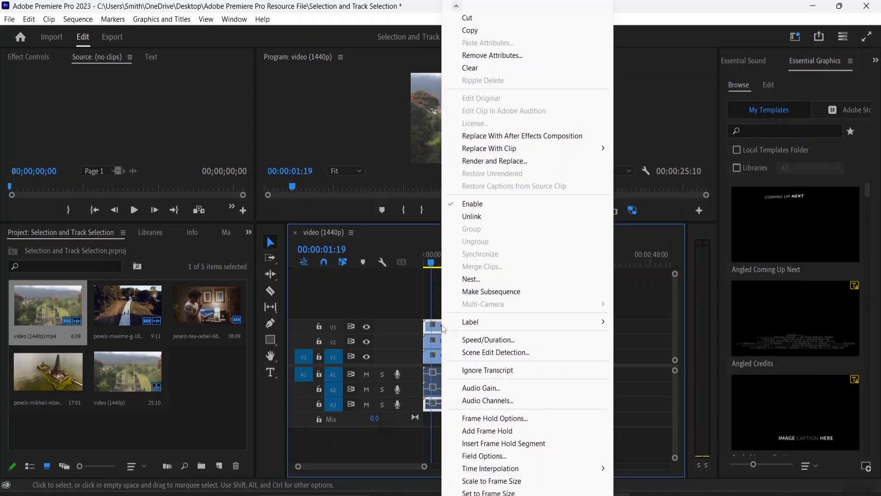
pyautogui.click(490, 218)
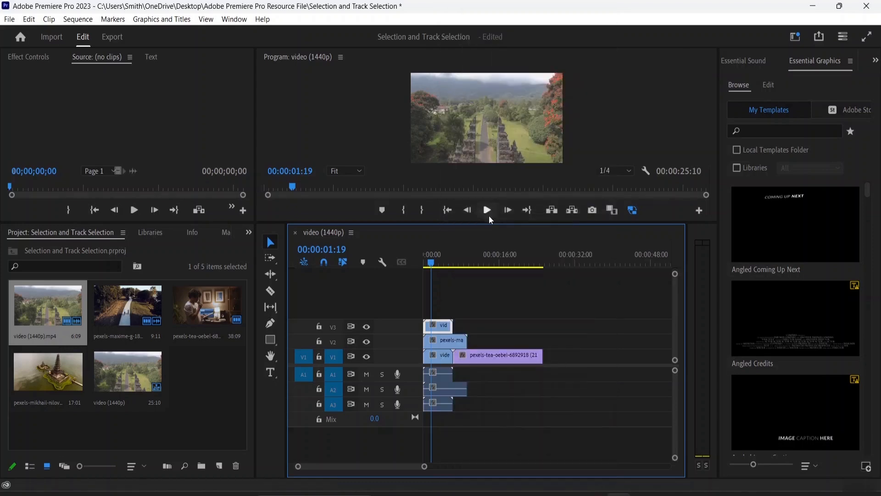
pyautogui.click(444, 408)
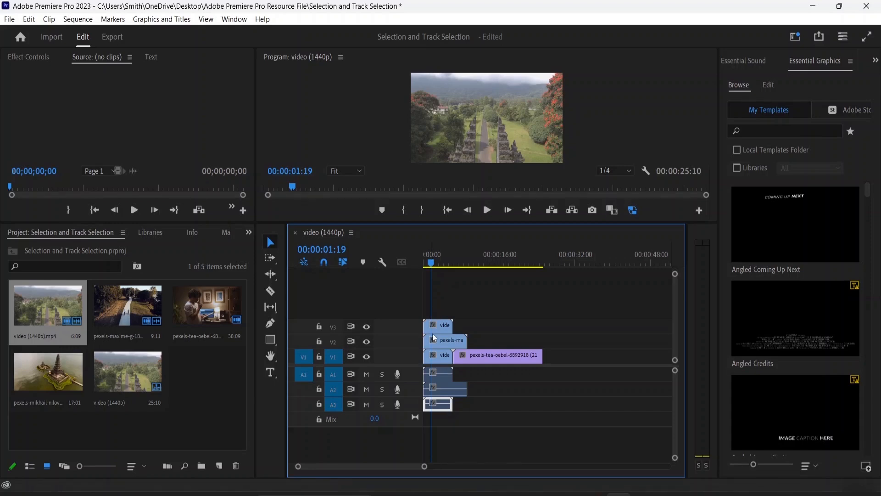
pyautogui.click(443, 326)
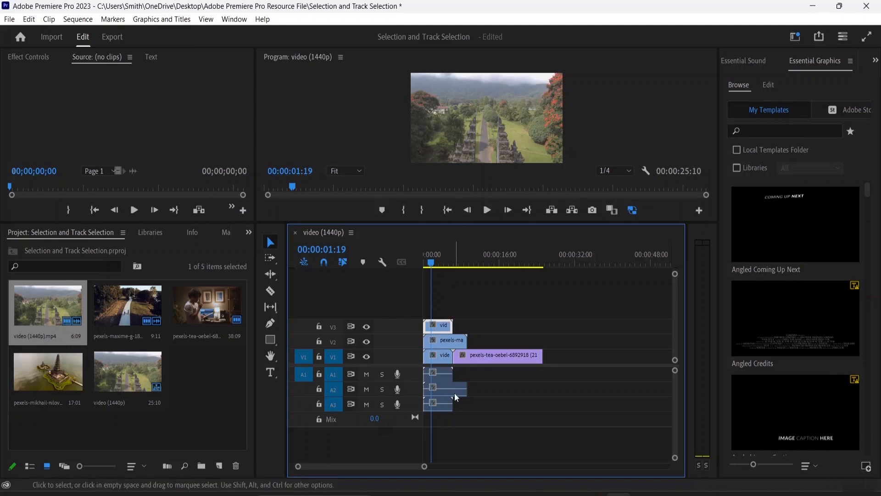
pyautogui.click(443, 406)
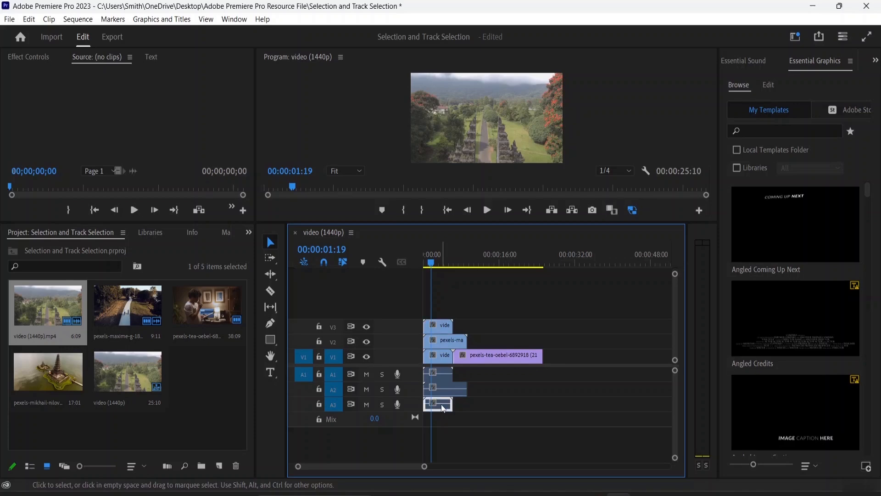
pyautogui.press('Delete')
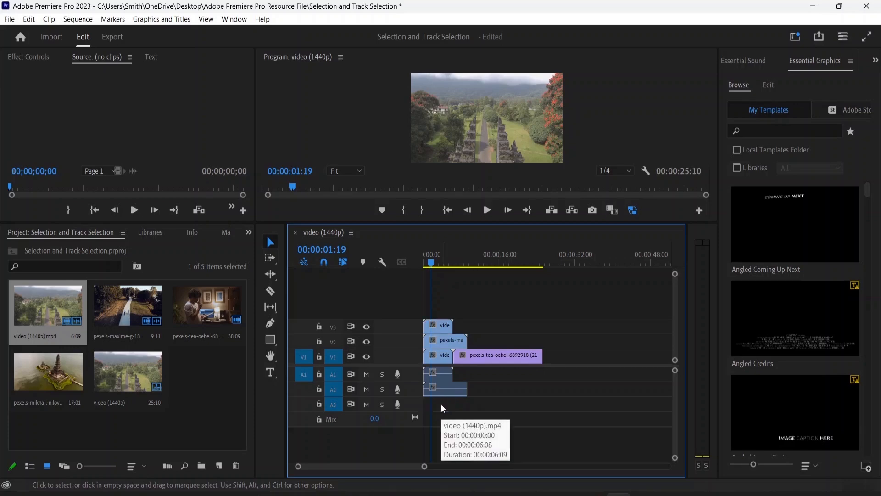
# Unlink the pexels-maxime clip on V2 from its audio and delete the audio on A2.
pyautogui.click(450, 394)
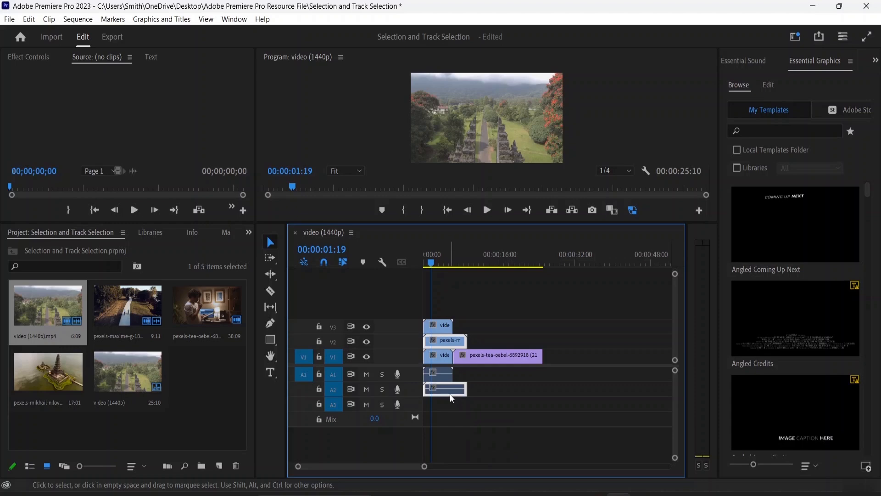
pyautogui.rightClick(450, 390)
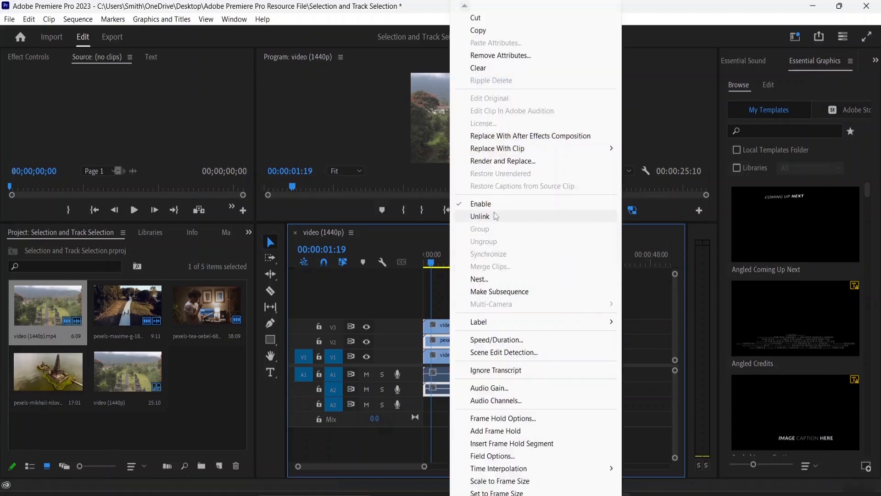
pyautogui.click(481, 216)
pyautogui.click(454, 392)
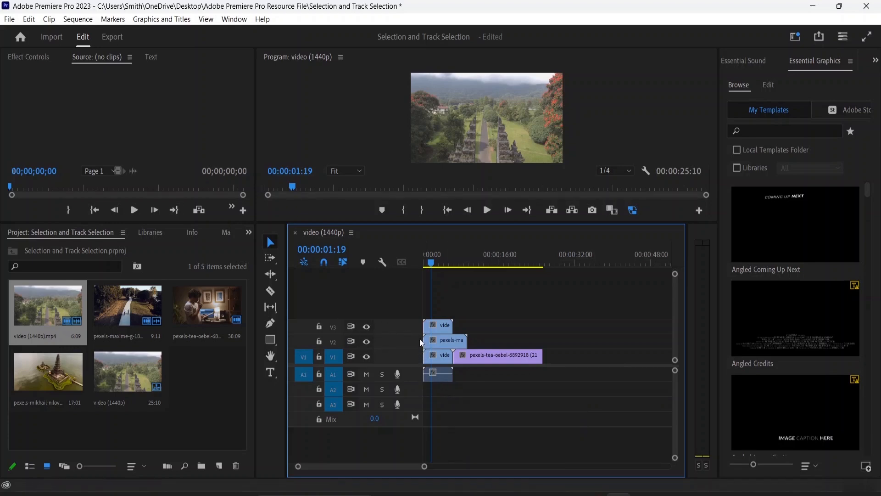
# Select individual clips on V1, V2 and V3 in turn, ending with the V3 clip, and return the playhead to the sequence start.
pyautogui.moveTo(444, 327)
pyautogui.mouseDown()
pyautogui.moveTo(505, 342)
pyautogui.moveTo(488, 306)
pyautogui.moveTo(495, 309)
pyautogui.moveTo(486, 322)
pyautogui.moveTo(438, 327)
pyautogui.mouseUp()
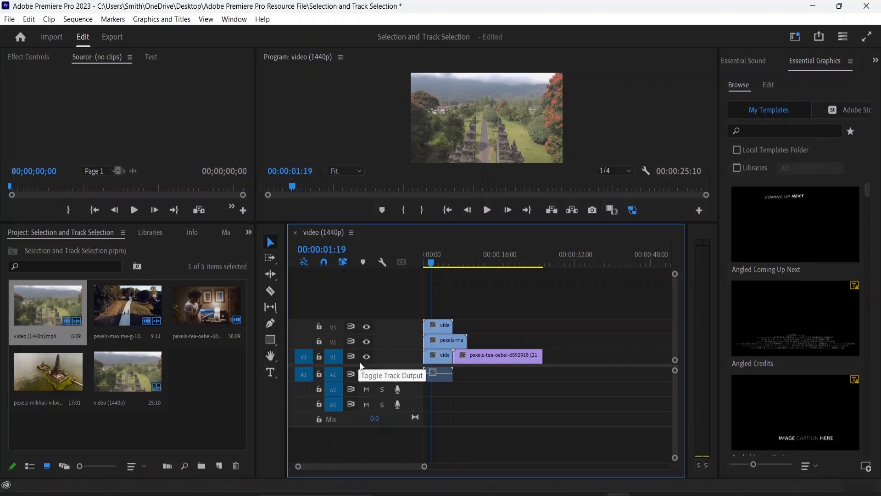
pyautogui.click(499, 362)
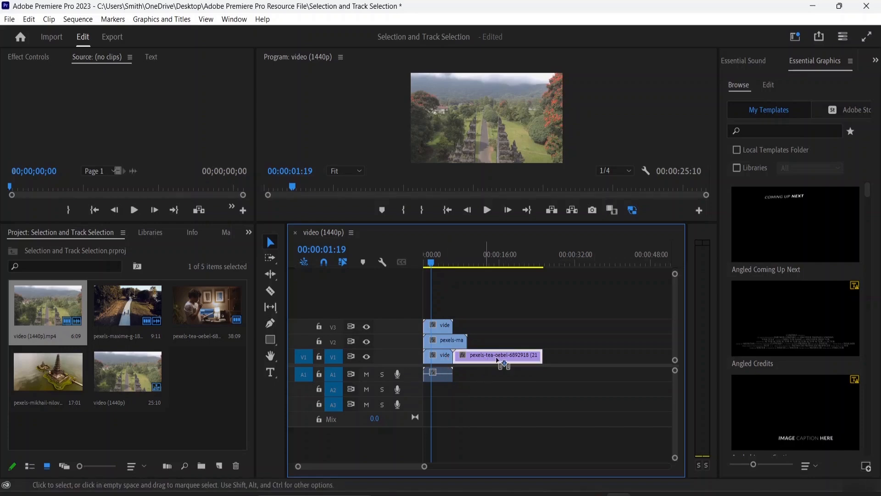
pyautogui.moveTo(499, 362)
pyautogui.mouseDown()
pyautogui.moveTo(544, 361)
pyautogui.moveTo(487, 361)
pyautogui.mouseUp()
pyautogui.click(445, 345)
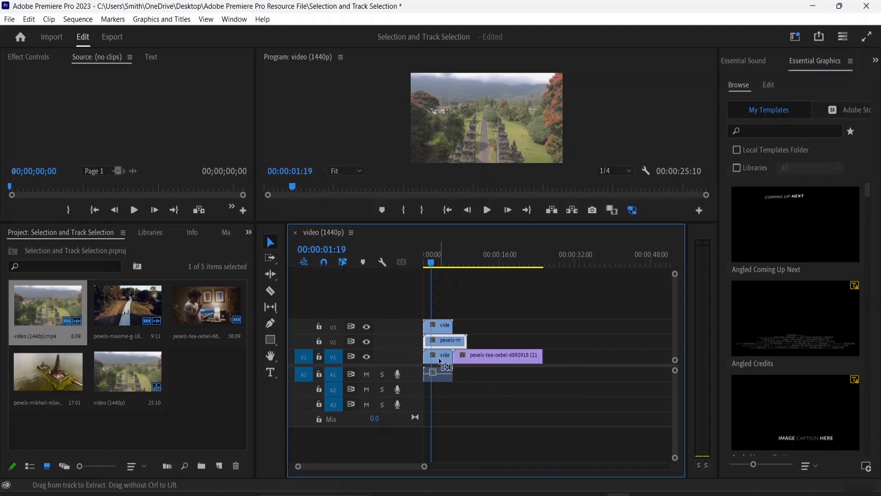
pyautogui.click(485, 365)
pyautogui.click(453, 345)
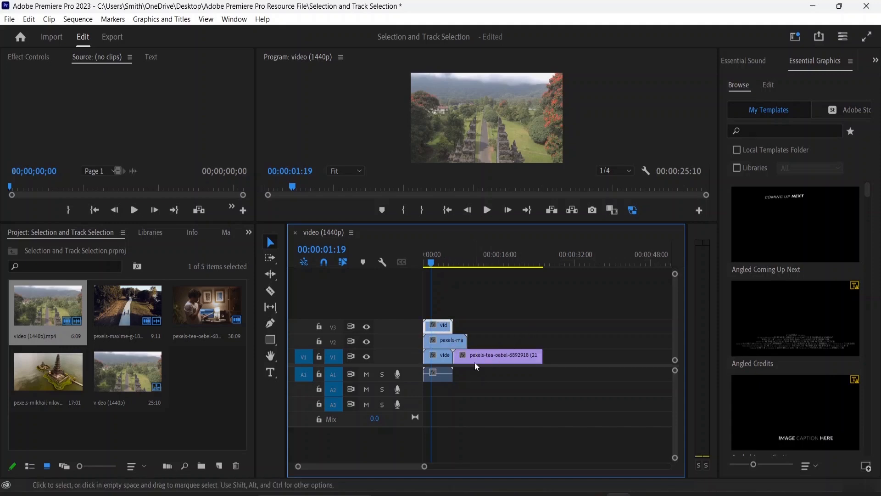
pyautogui.moveTo(434, 267); pyautogui.dragTo(412, 273)
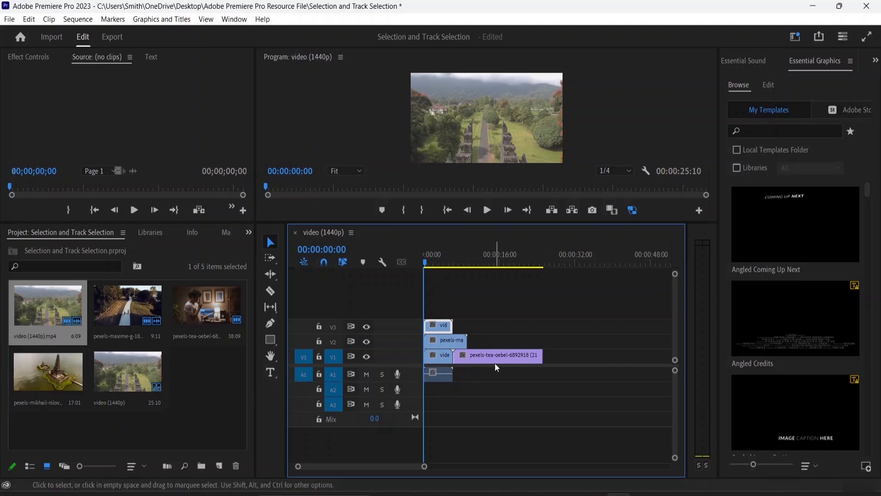
# Move the pexels-maxime clip from V2 to the end of V1, and place the V3 clip directly after it.
pyautogui.doubleClick(451, 339)
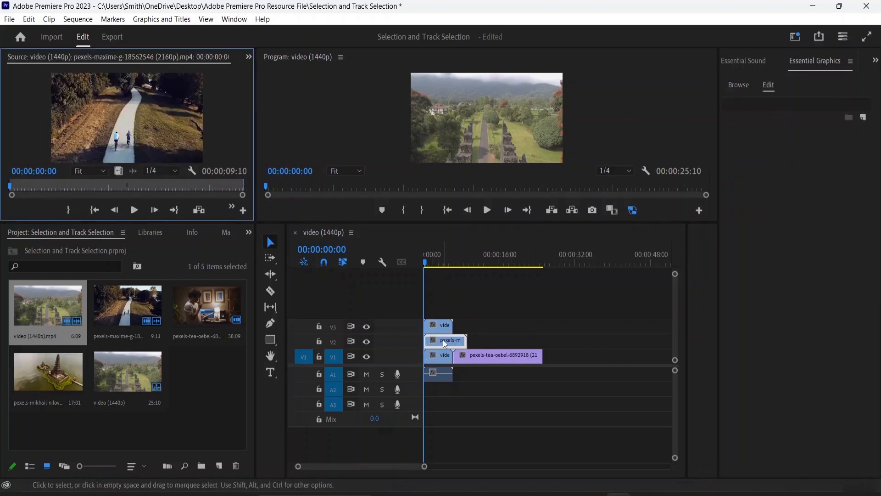
pyautogui.moveTo(442, 340); pyautogui.dragTo(566, 357)
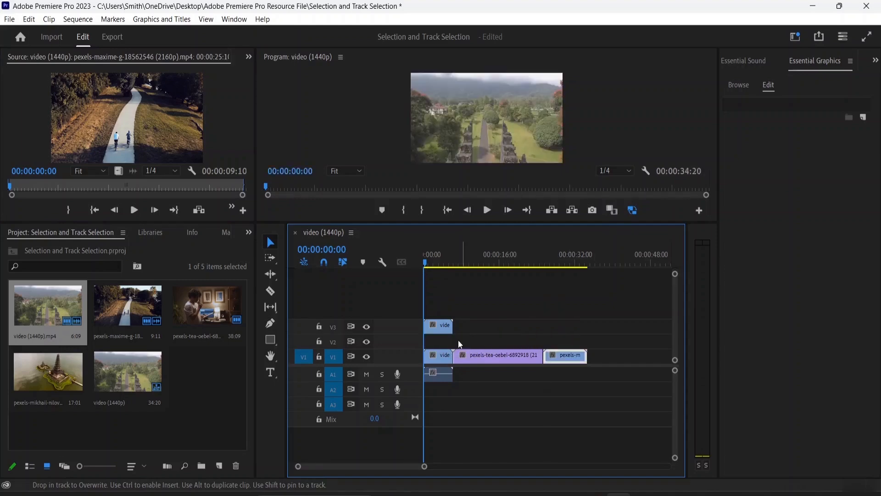
pyautogui.moveTo(442, 327); pyautogui.dragTo(617, 355)
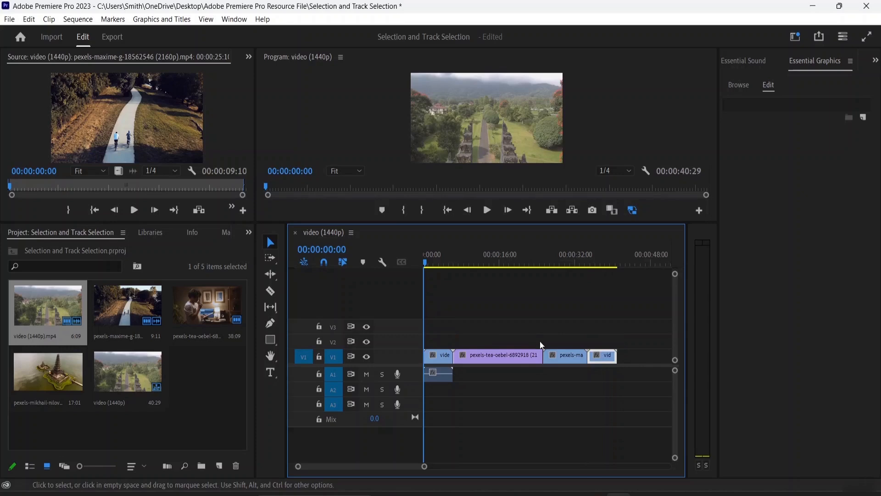
# Select the pexels-tea-oebel clip and all V1 clips after it with the Track Select Forward tool, and clear the selection.
pyautogui.click(566, 360)
pyautogui.click(507, 355)
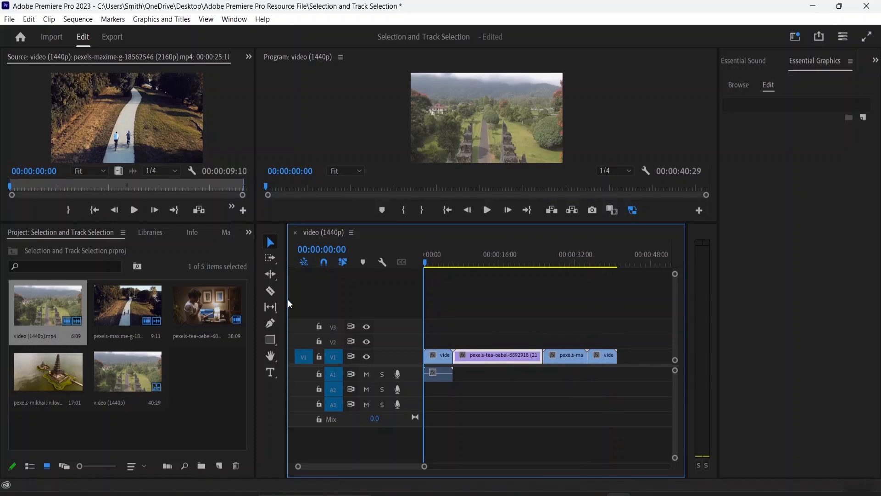
pyautogui.click(272, 261)
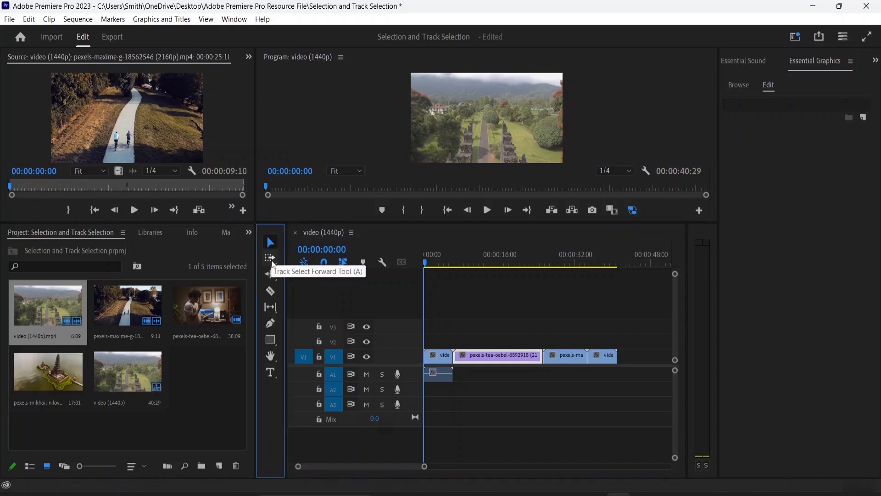
pyautogui.click(274, 263)
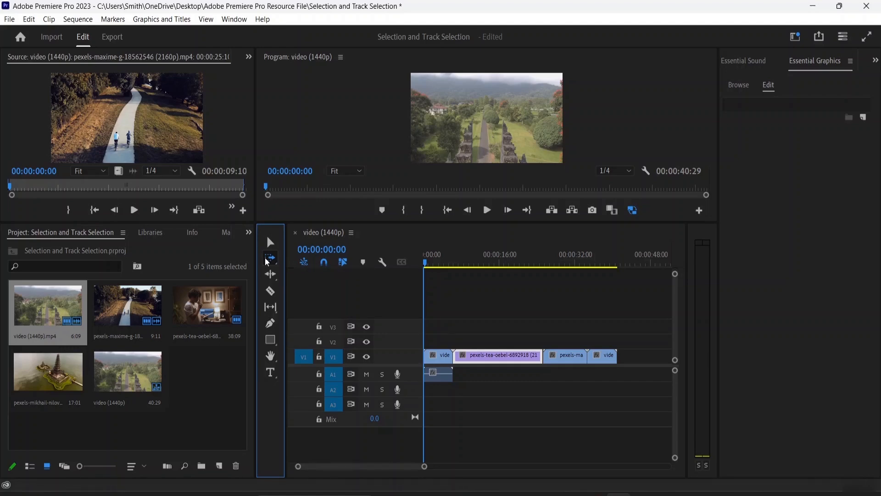
pyautogui.click(268, 260)
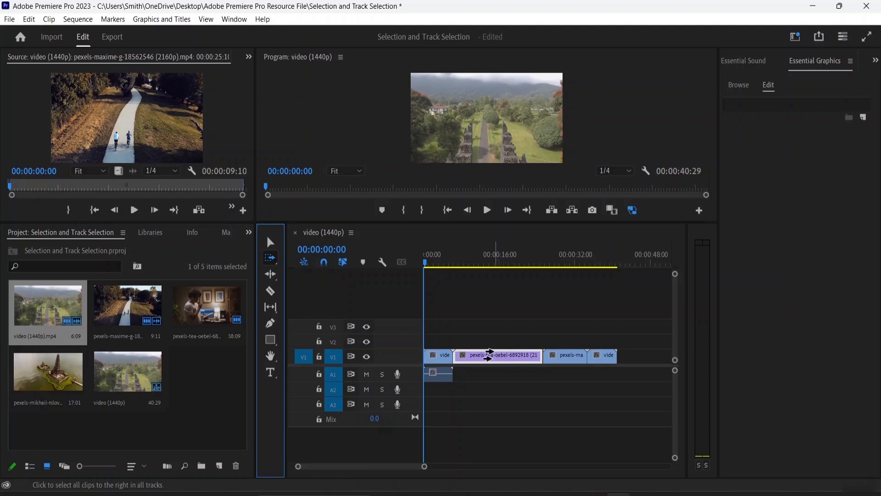
pyautogui.click(489, 354)
pyautogui.moveTo(490, 353)
pyautogui.mouseDown()
pyautogui.moveTo(508, 360)
pyautogui.moveTo(494, 356)
pyautogui.mouseUp()
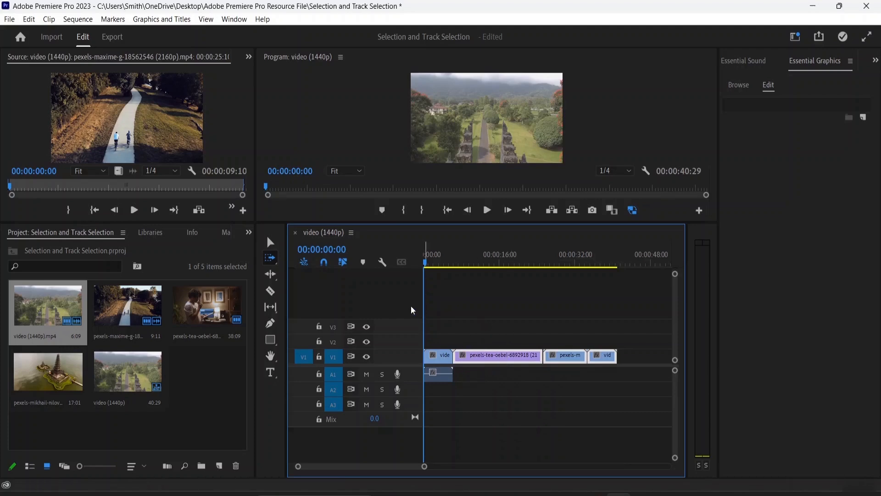
pyautogui.click(270, 242)
pyautogui.click(457, 334)
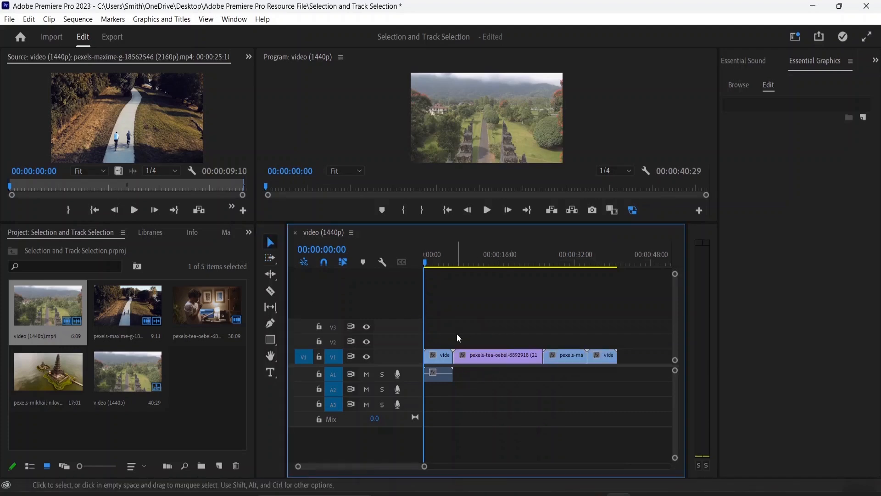
# Use Track Select Forward from the pexels-tea-oebel clip, and extend the selection forward from the first clip on V1.
pyautogui.click(270, 258)
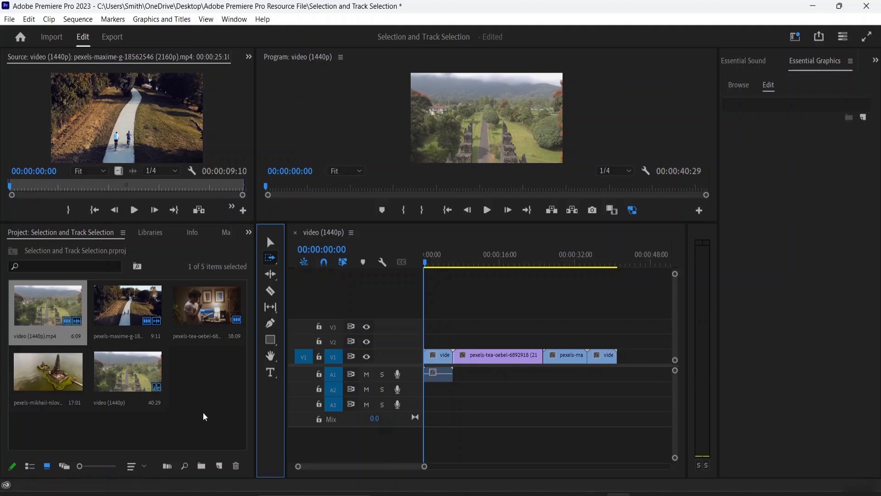
pyautogui.click(488, 355)
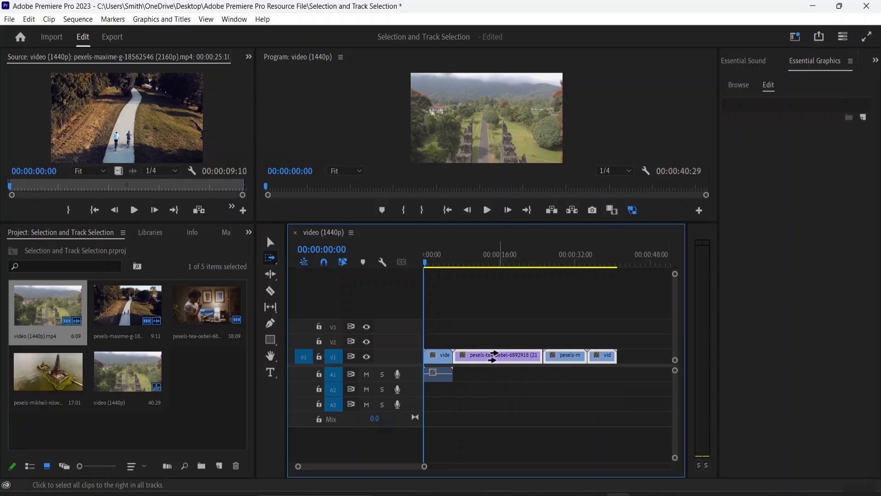
pyautogui.moveTo(496, 356)
pyautogui.mouseDown()
pyautogui.moveTo(544, 357)
pyautogui.moveTo(489, 351)
pyautogui.moveTo(515, 352)
pyautogui.moveTo(496, 362)
pyautogui.mouseUp()
pyautogui.moveTo(499, 358)
pyautogui.mouseDown()
pyautogui.moveTo(526, 361)
pyautogui.moveTo(505, 352)
pyautogui.mouseUp()
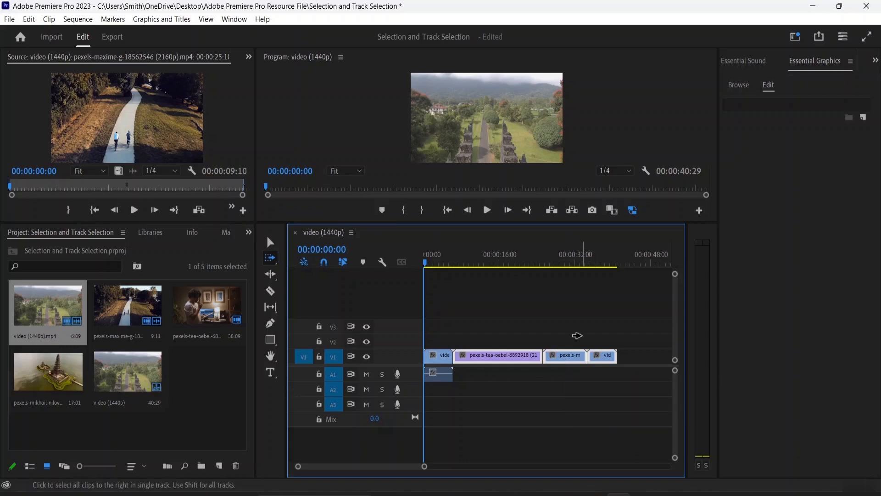
pyautogui.click(444, 356)
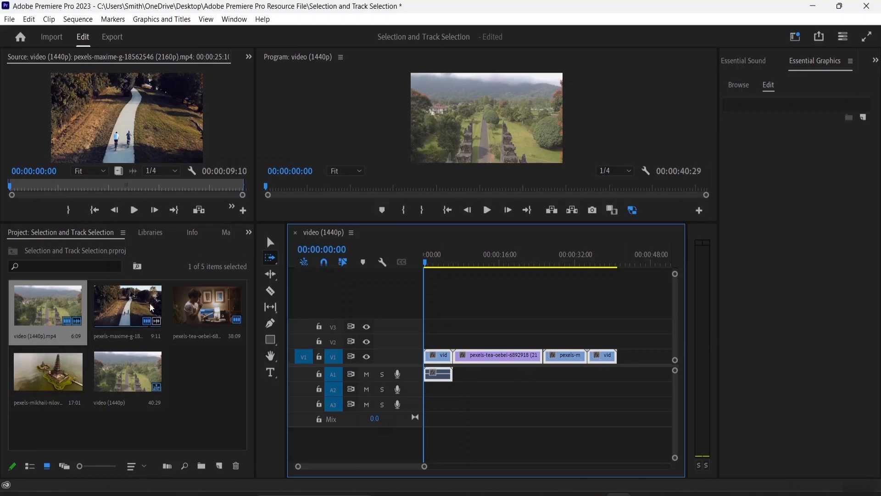
# Add pexels-maxime above the last V1 clip on V2, pexels-tea-oebel on V3 and pexels-mikhail after pexels-maxime on V2, and clear the selection.
pyautogui.moveTo(133, 298); pyautogui.dragTo(591, 345)
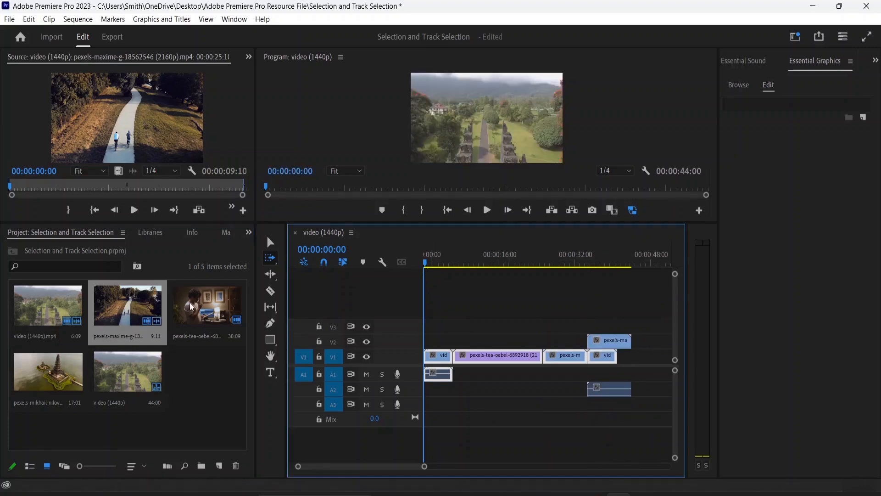
pyautogui.moveTo(192, 307); pyautogui.dragTo(528, 326)
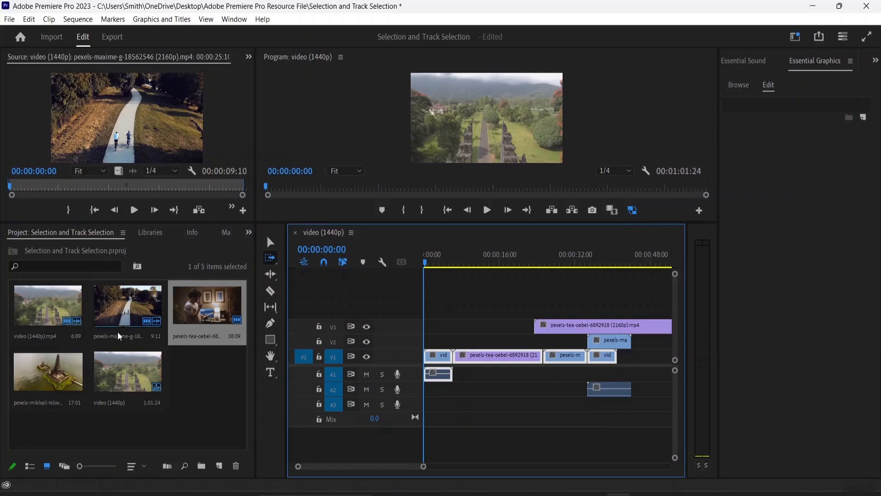
pyautogui.moveTo(76, 363); pyautogui.dragTo(632, 342)
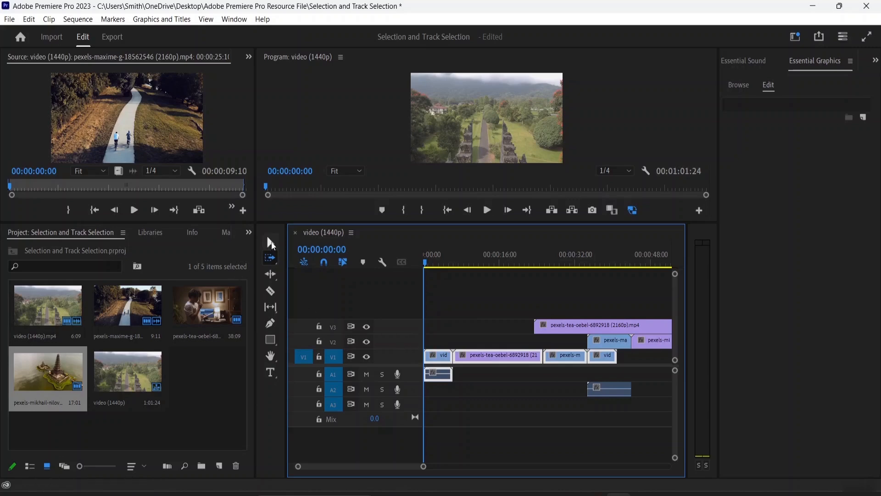
pyautogui.click(270, 243)
pyautogui.click(478, 302)
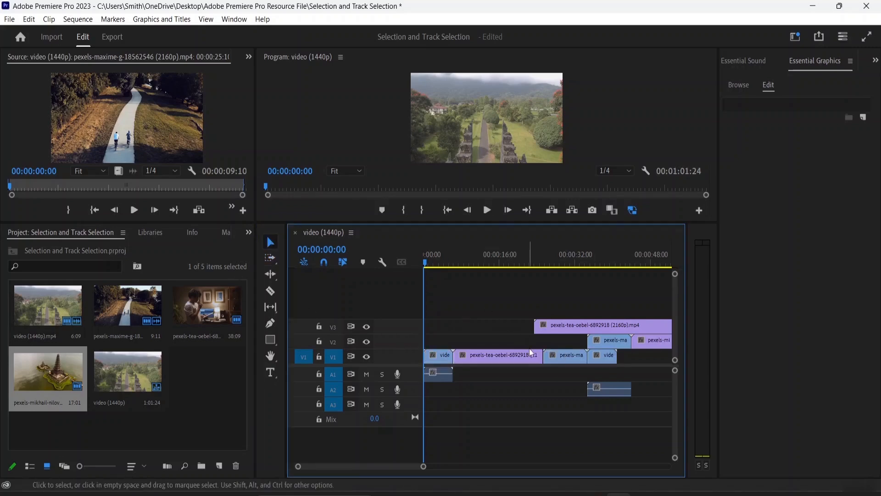
# Select all clips on every track from the pexels-maxime clip on V1 onward with Track Select Forward, and clear the selection.
pyautogui.click(274, 258)
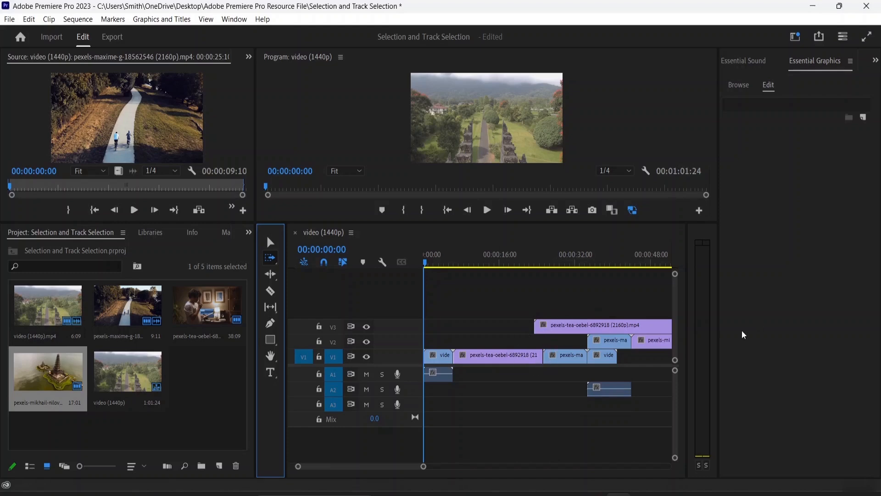
pyautogui.click(566, 358)
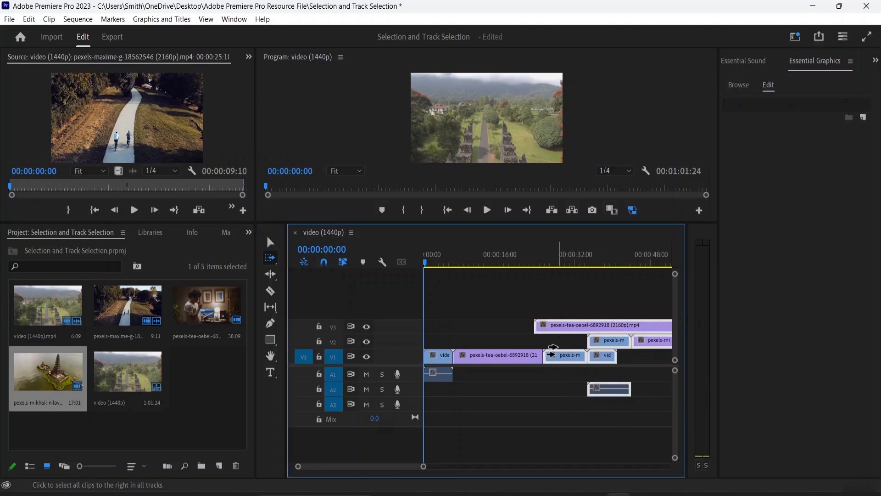
pyautogui.click(272, 243)
pyautogui.click(451, 305)
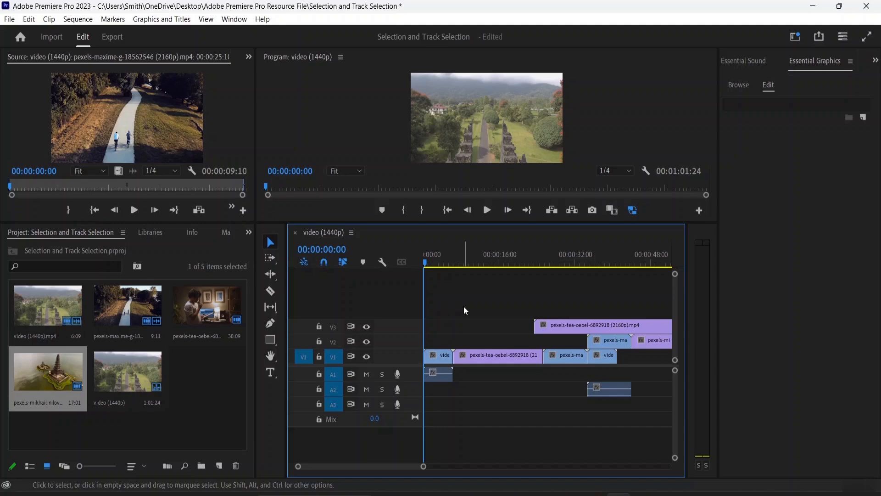
# Select only the V2 clips from pexels-maxime onward with Track Select Forward, and clear the selection.
pyautogui.click(271, 258)
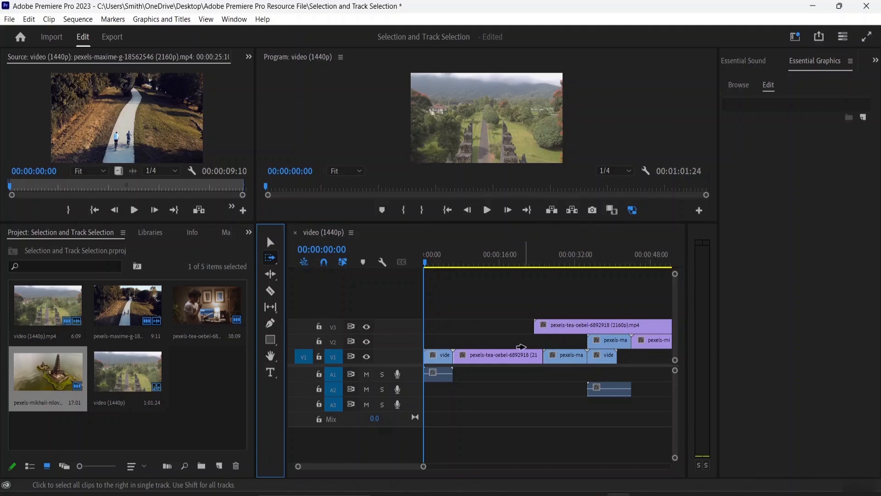
pyautogui.click(577, 342)
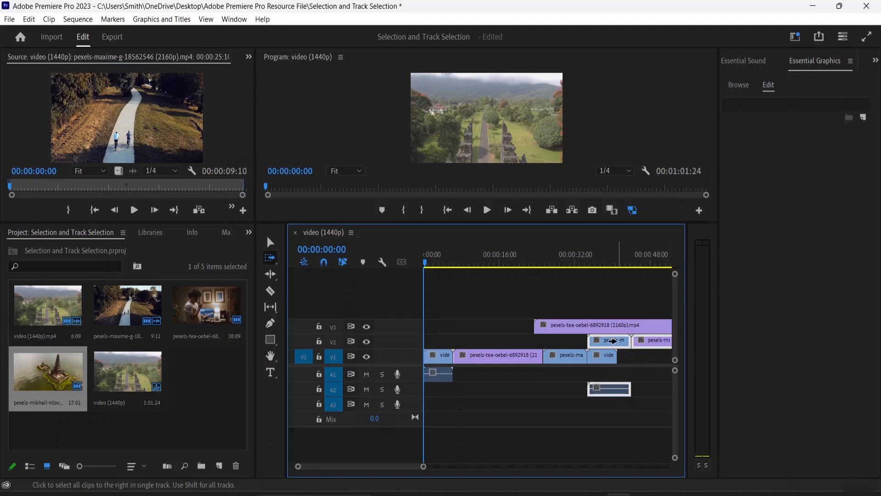
pyautogui.click(271, 242)
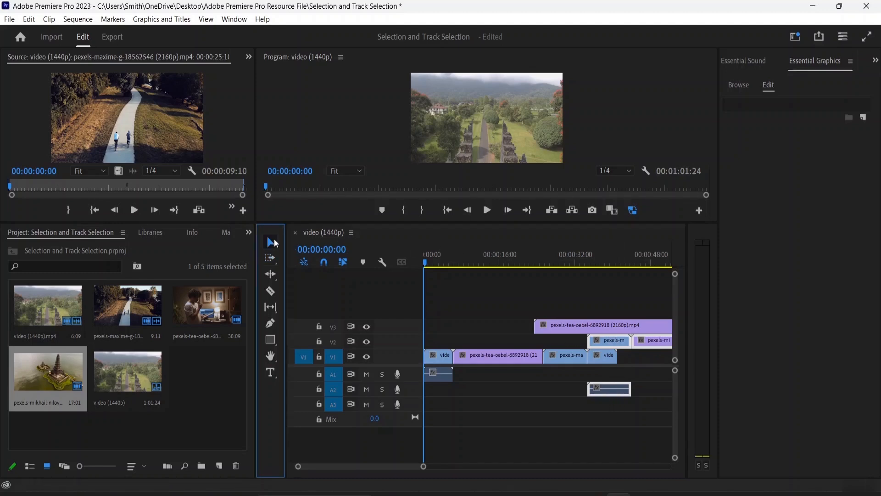
pyautogui.click(458, 301)
# Unlink the A2 audio from the pexels-maxime clip on V2, and select only the V2 clips from it onward with Track Select Forward.
pyautogui.click(615, 394)
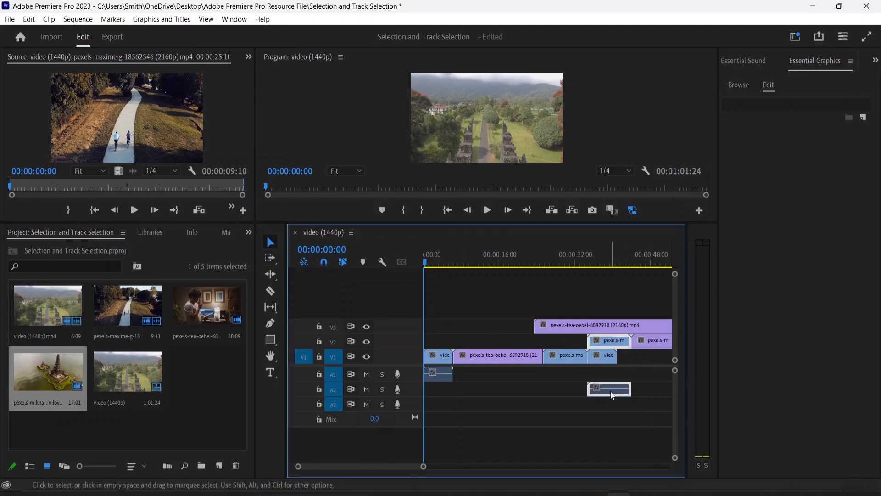
pyautogui.rightClick(615, 395)
pyautogui.click(664, 218)
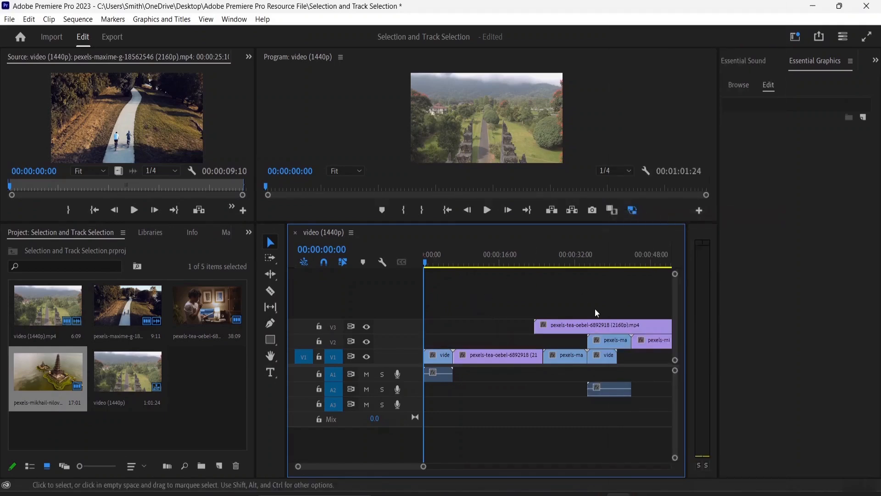
pyautogui.click(271, 258)
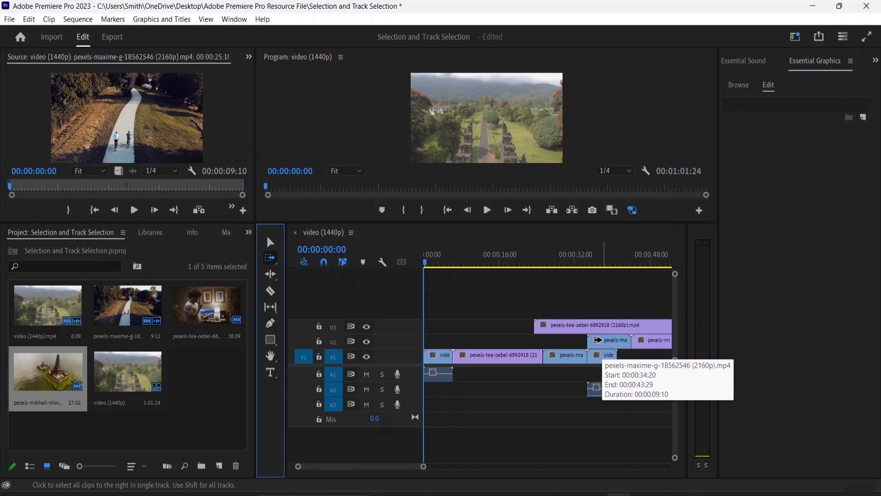
pyautogui.click(600, 341)
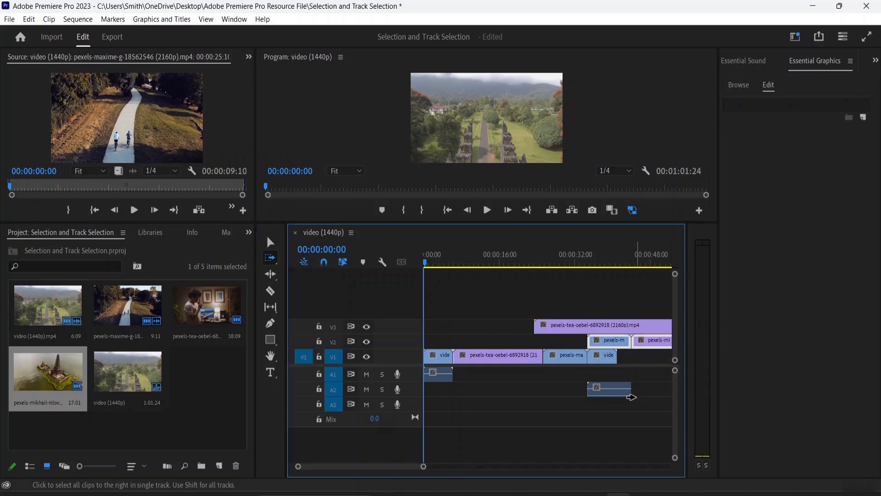
# Select clips on all tracks from pexels-tea-oebel on V1 onward, move the selection's A2 audio to A1, and clear the selection.
pyautogui.press('-')
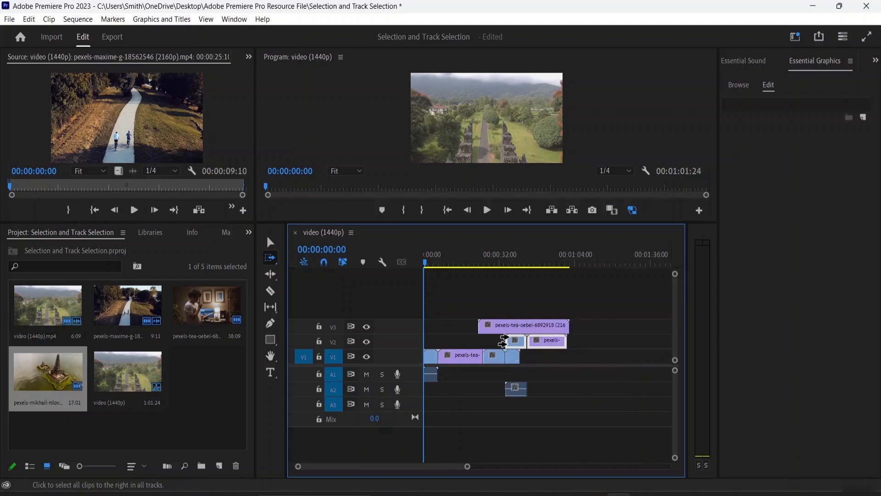
pyautogui.click(457, 356)
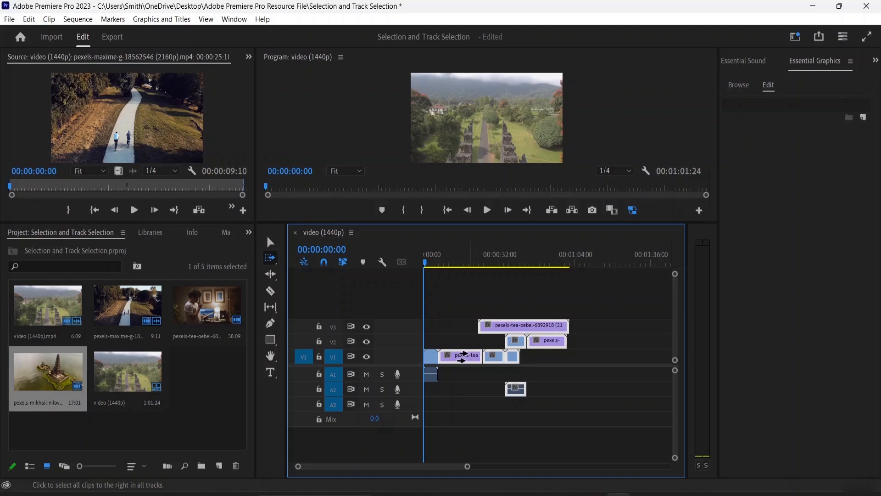
pyautogui.moveTo(464, 356); pyautogui.dragTo(473, 378)
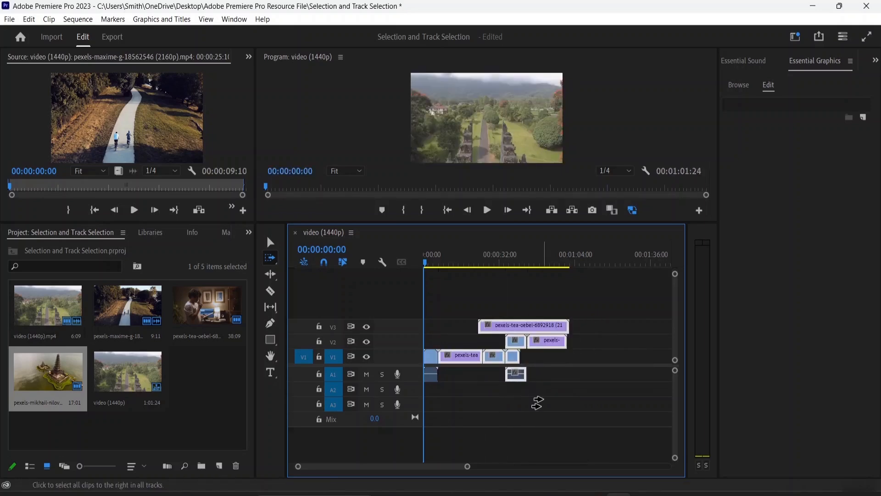
pyautogui.click(270, 242)
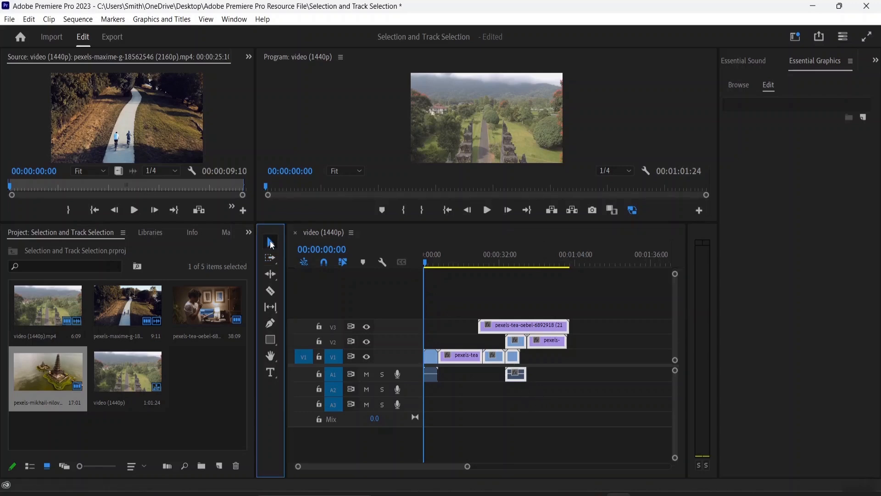
pyautogui.click(453, 329)
# Select the pexels-tea-oebel clip on V3, pexels-mikhail on V2 and the empty gap on V2 individually, and clear the selection.
pyautogui.click(506, 330)
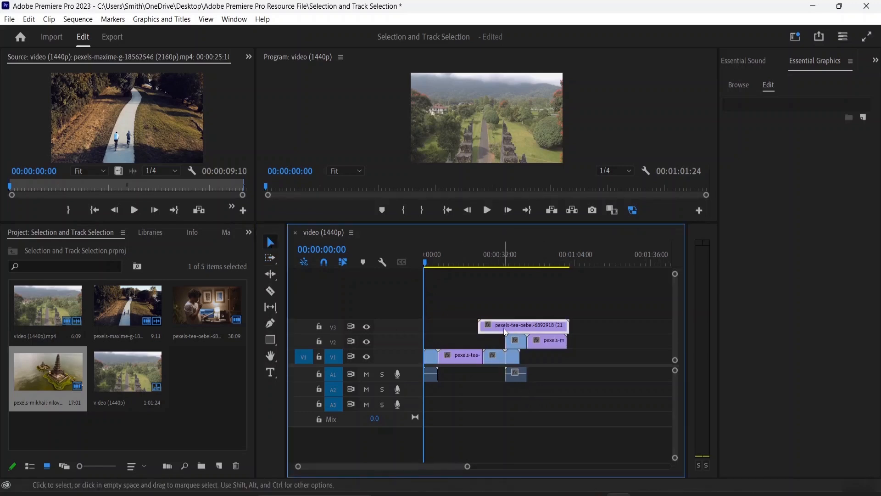
pyautogui.click(544, 342)
pyautogui.click(458, 341)
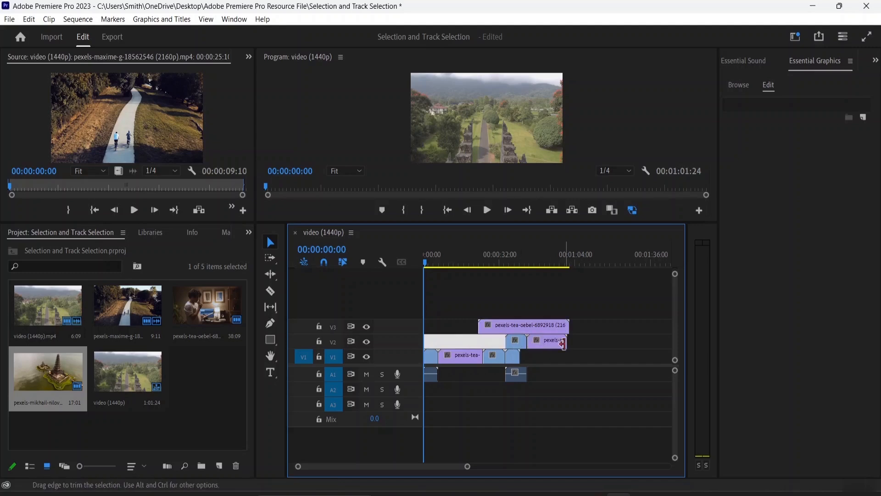
pyautogui.click(587, 351)
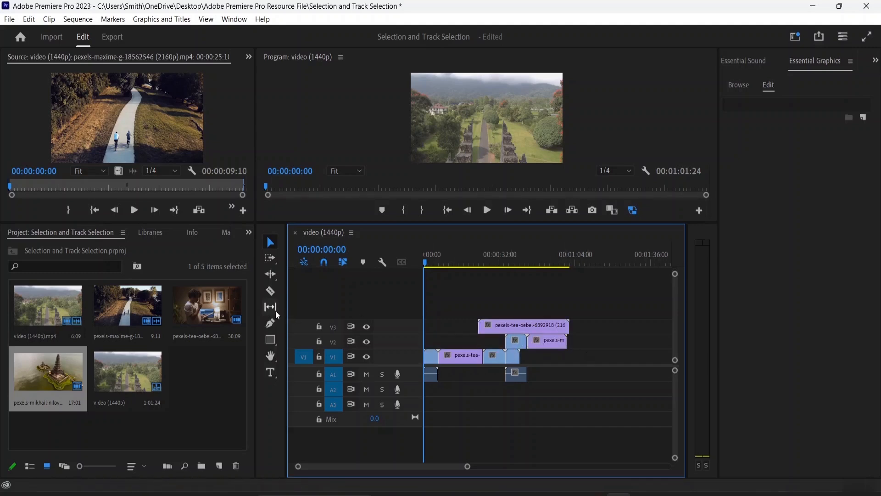
# Use Track Select Forward from pexels-maxime on V2, first for V2 alone and again for all tracks, and return to the Selection tool.
pyautogui.click(270, 258)
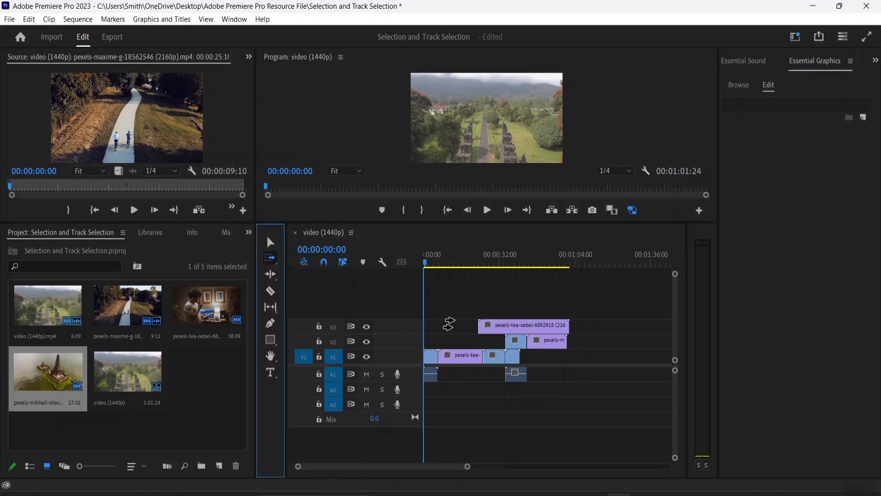
pyautogui.click(491, 342)
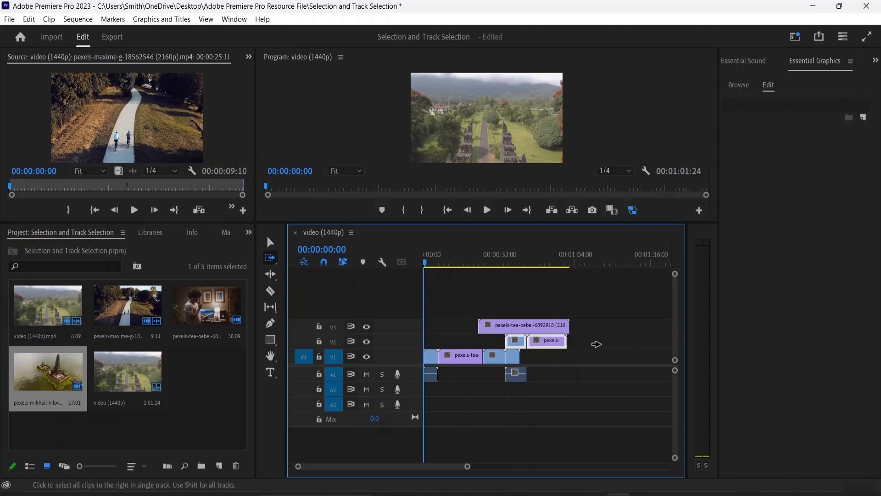
pyautogui.moveTo(522, 344)
pyautogui.mouseDown()
pyautogui.moveTo(605, 348)
pyautogui.moveTo(524, 341)
pyautogui.mouseUp()
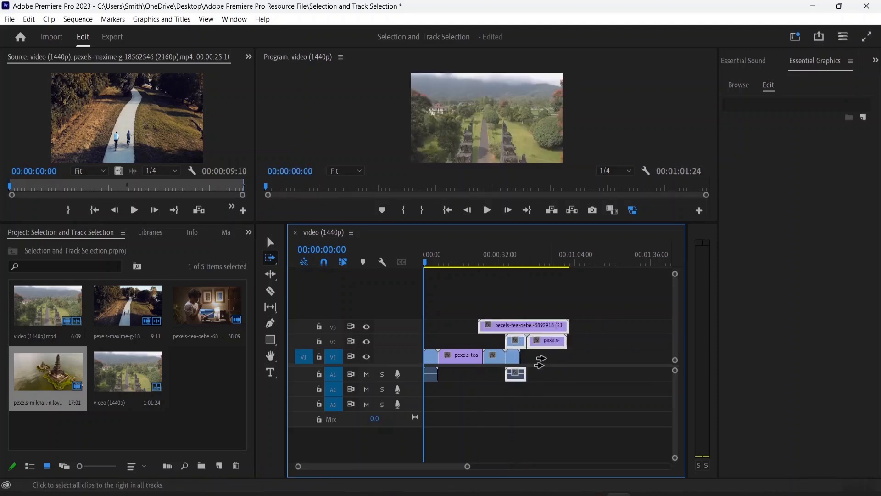
pyautogui.click(272, 244)
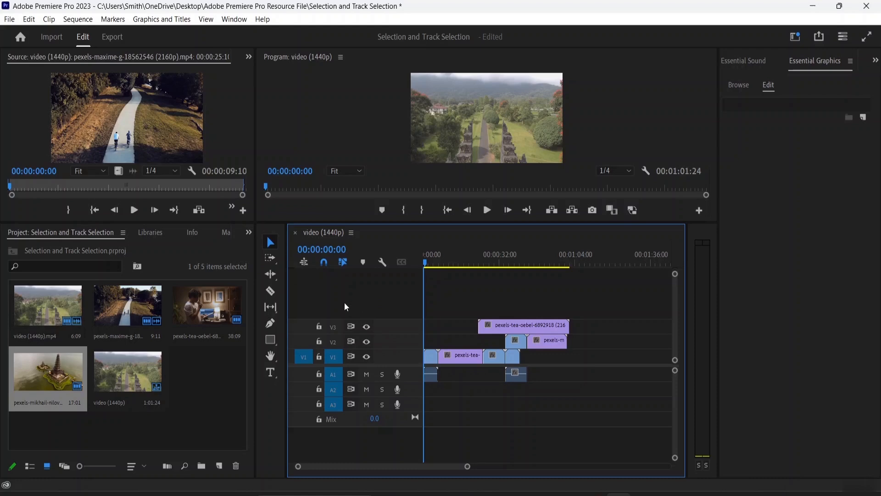
# Select the clips on all tracks from pexels-maxime on V1 backward with the Track Select Backward tool, and return to the Selection tool.
pyautogui.click(270, 263)
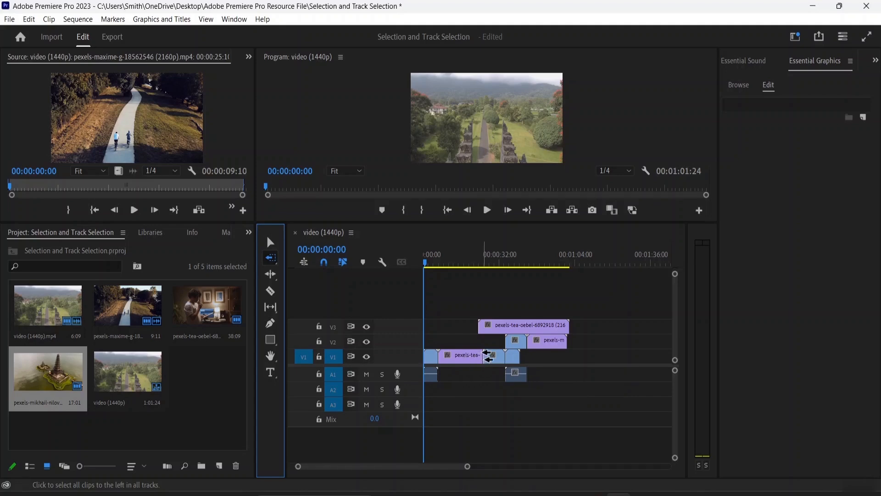
pyautogui.click(489, 357)
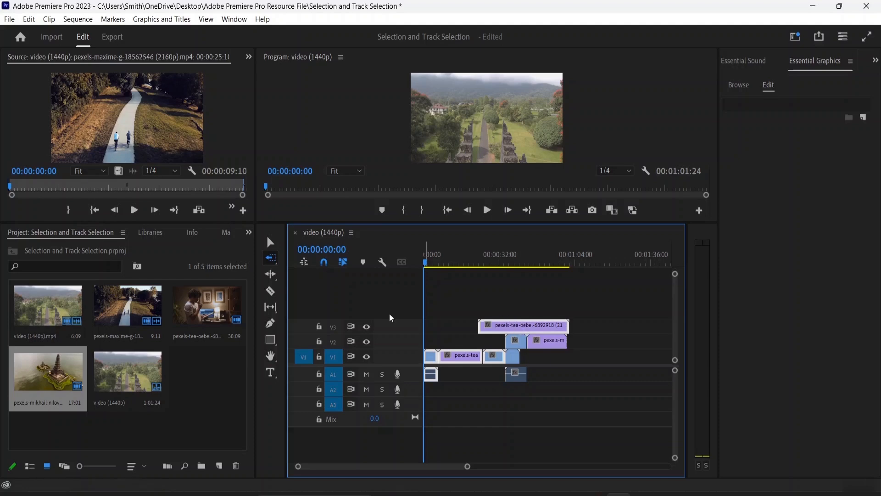
pyautogui.click(270, 241)
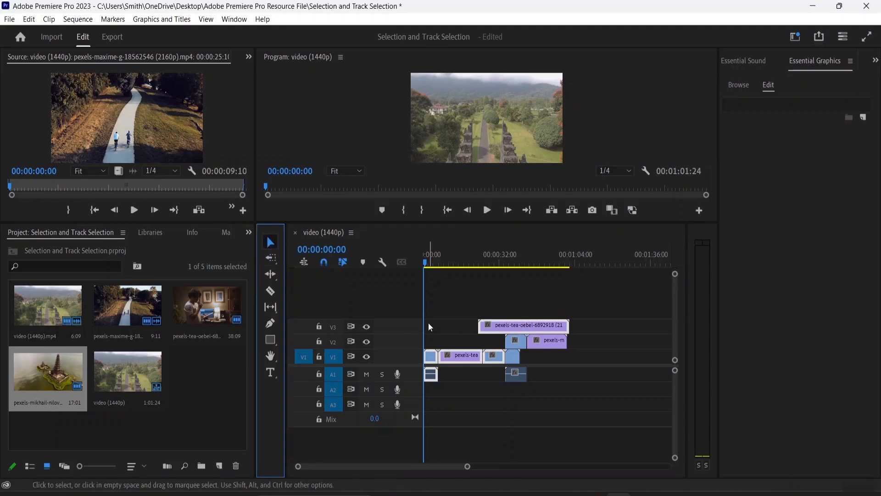
# Check the clip options of pexels-tea-oebel on V3, and unlink the audio on A1 from the first V1 clip.
pyautogui.rightClick(501, 323)
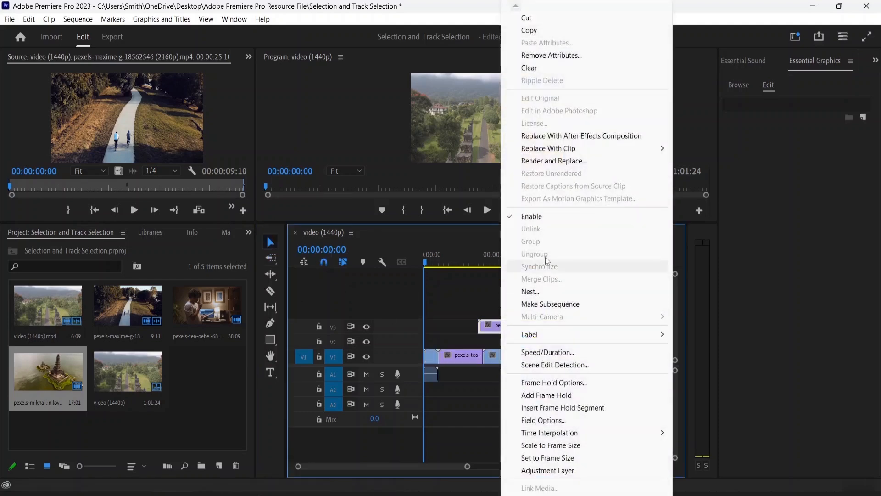
pyautogui.click(445, 297)
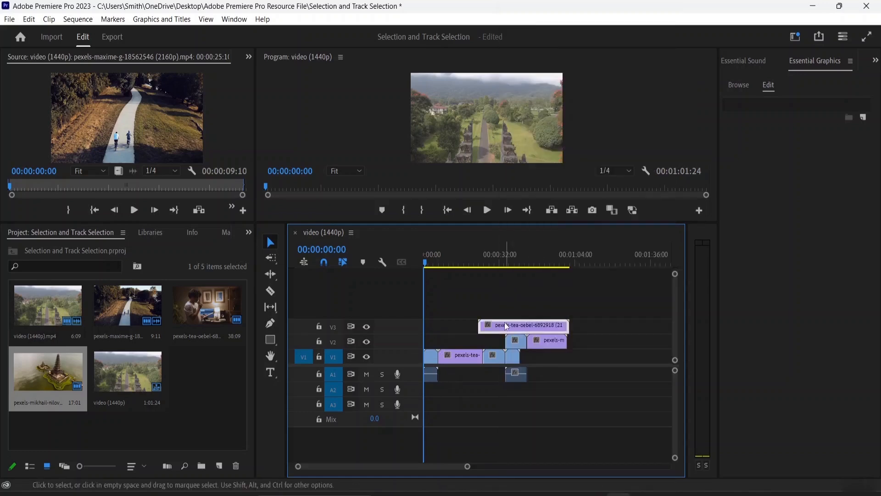
pyautogui.click(432, 375)
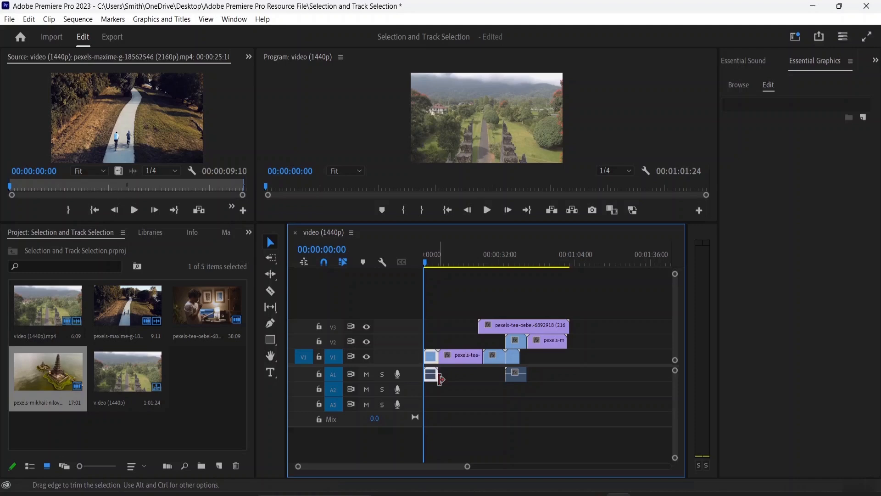
pyautogui.rightClick(432, 375)
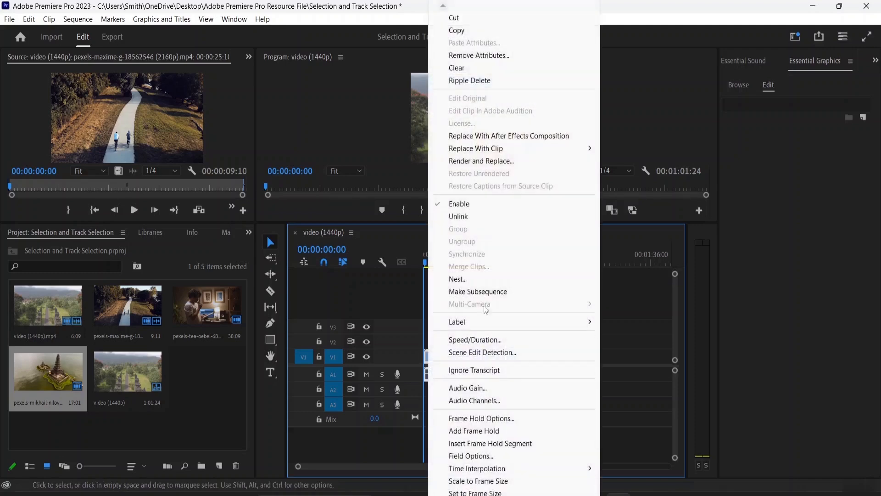
pyautogui.click(499, 215)
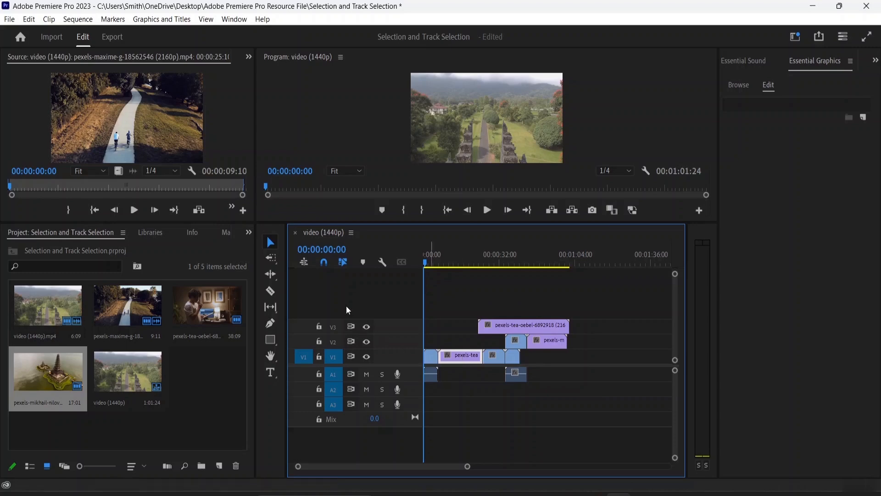
# Use Track Select Backward on all tracks from pexels-tea-oebel, pexels-maxime and the last clip on V1, and pexels-mikhail on V2, and clear the selection.
pyautogui.click(272, 258)
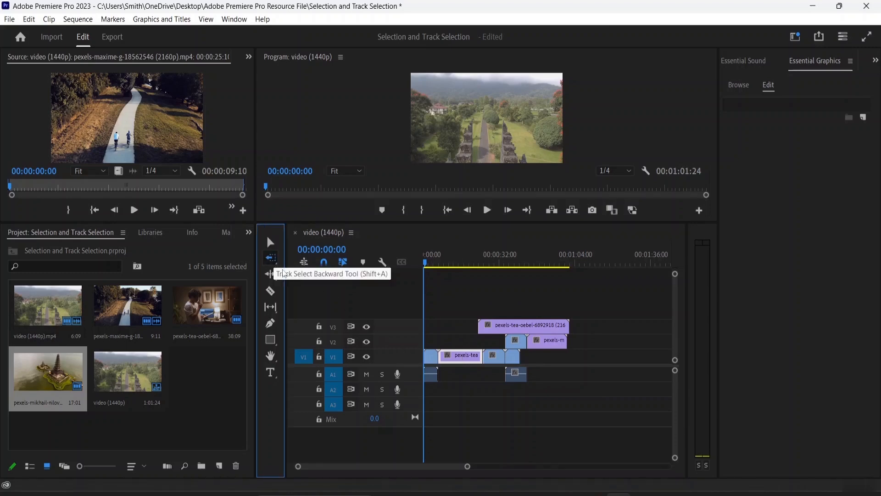
pyautogui.click(466, 357)
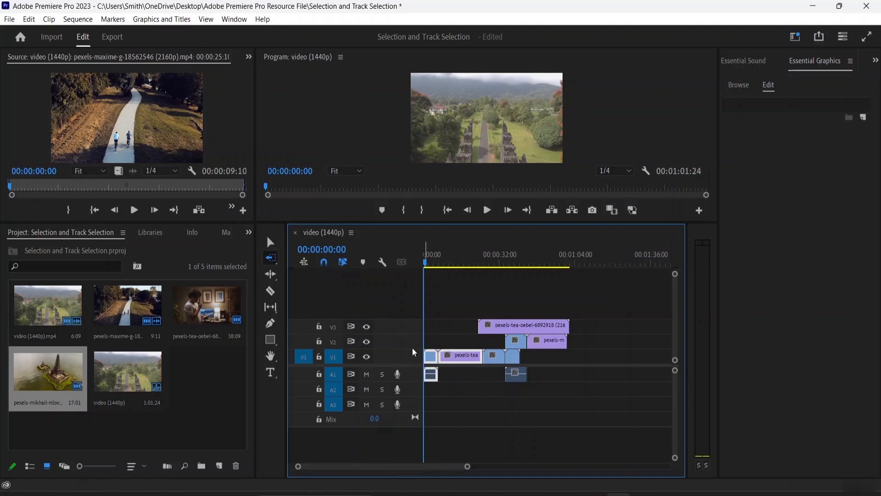
pyautogui.click(494, 357)
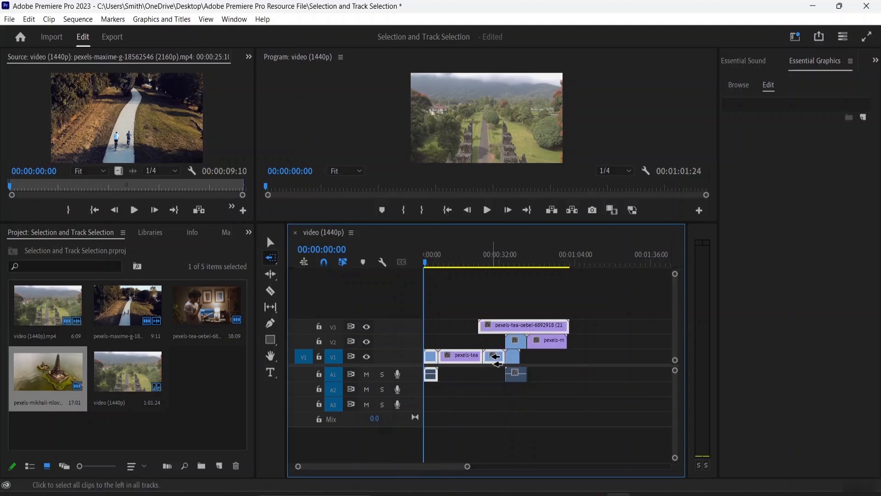
pyautogui.click(513, 358)
pyautogui.click(551, 341)
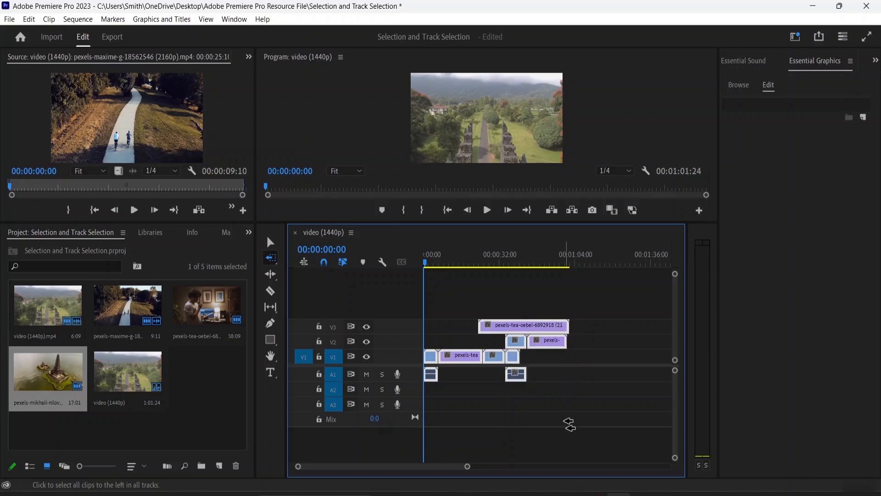
pyautogui.click(271, 242)
pyautogui.click(456, 306)
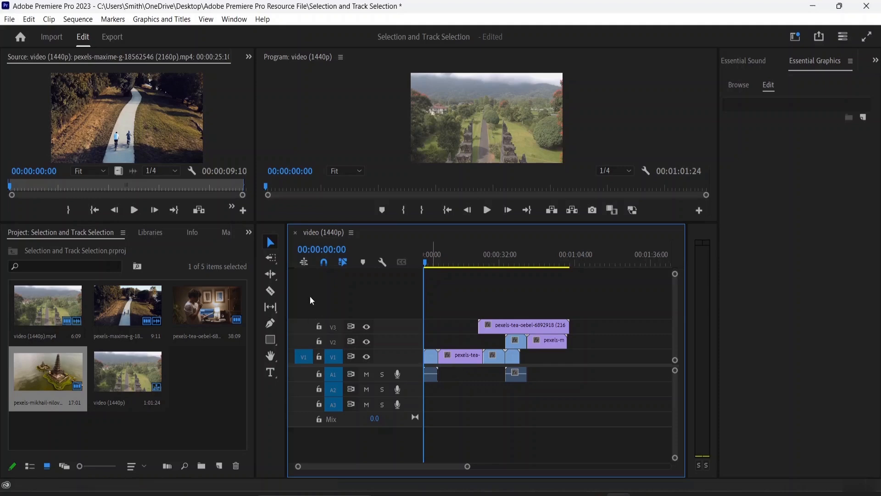
# Select only the V1 clips from pexels-tea-oebel backward with Track Select Backward, and toggle the insert and overwrite sequences as nests option.
pyautogui.click(272, 260)
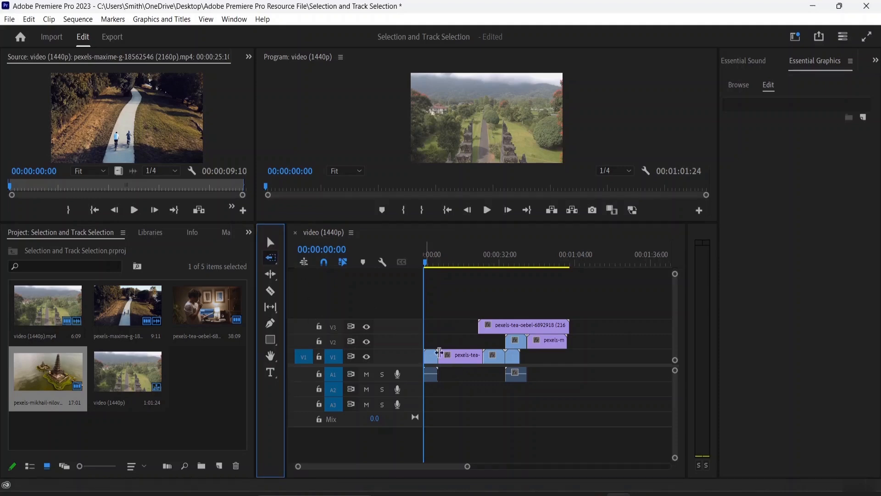
pyautogui.click(463, 358)
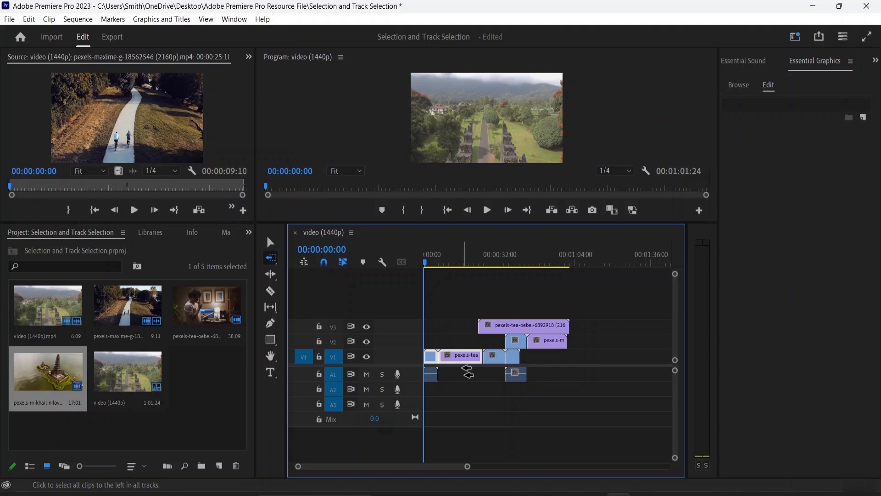
pyautogui.click(306, 262)
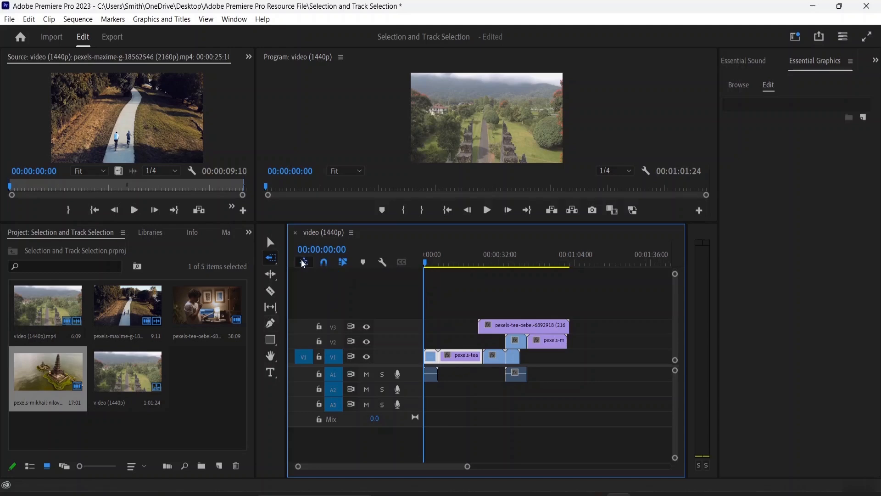